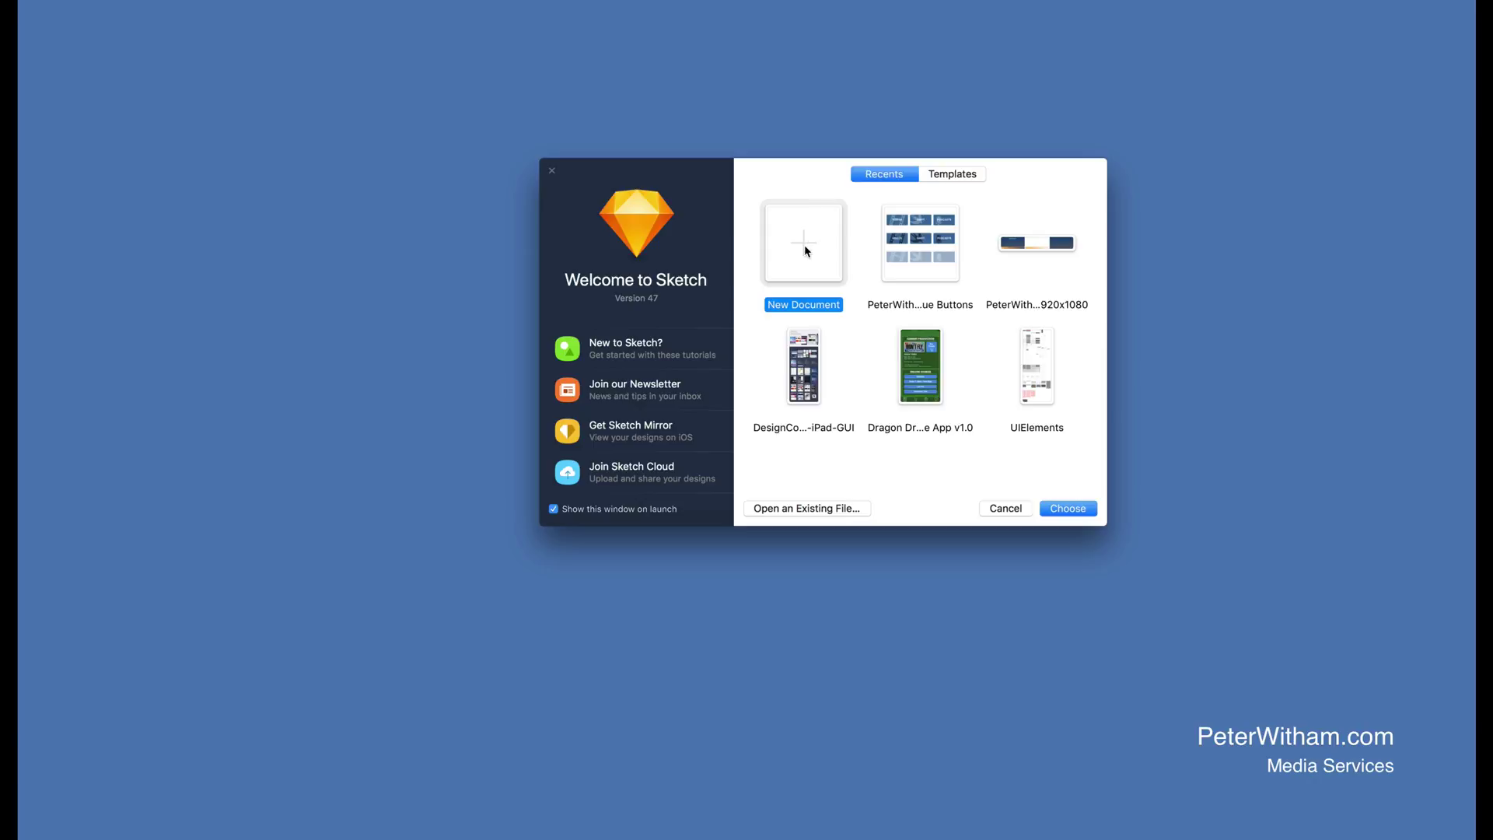
- Create a new blank Untitled document from the Welcome to Sketch window
left_click(1072, 511)
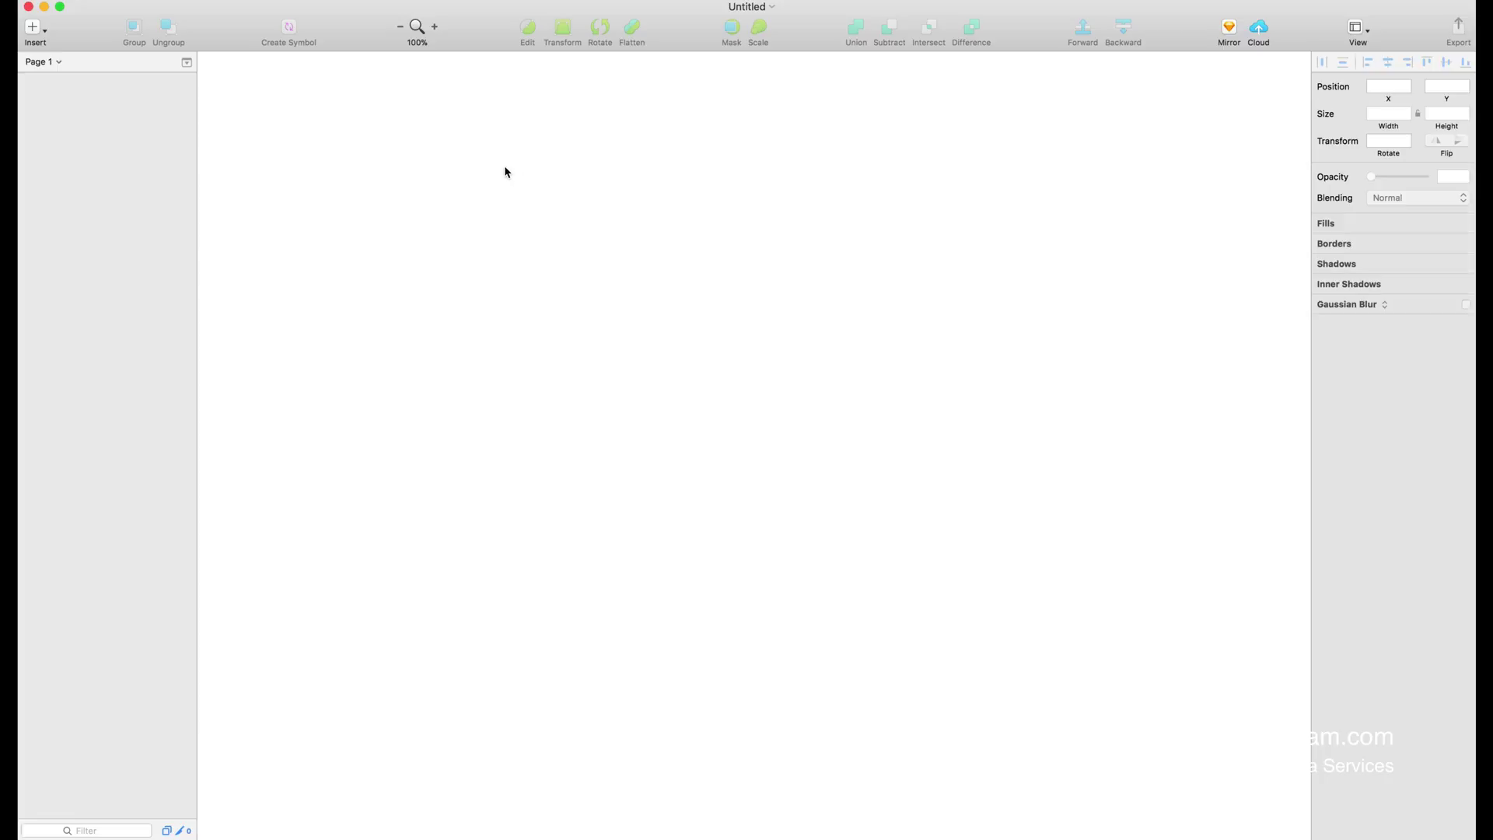
- Insert a 375×667 iPhone 8 artboard from the Apple Devices presets
left_click(44, 37)
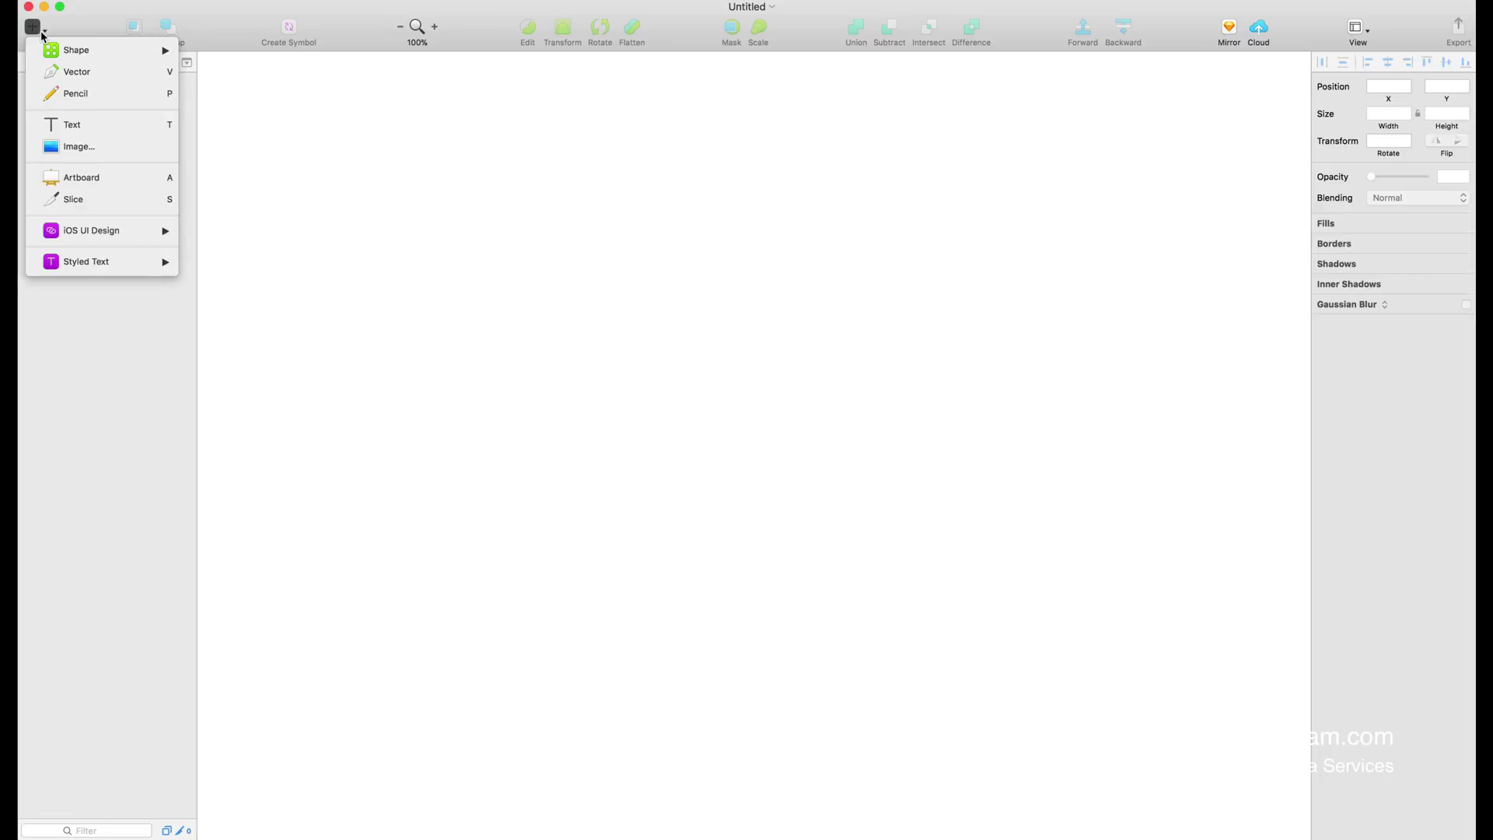
left_click(100, 180)
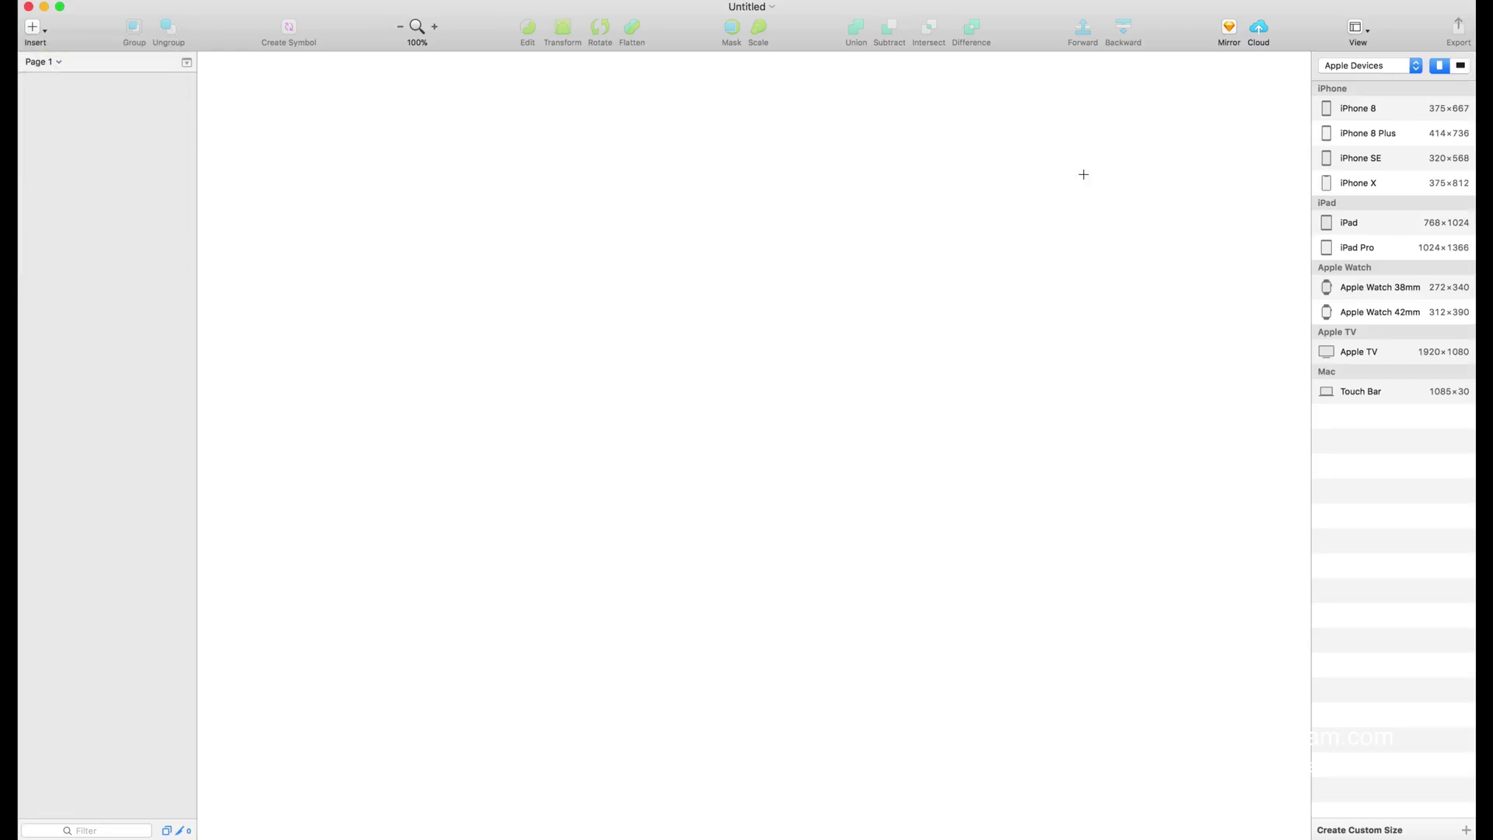
left_click(1378, 69)
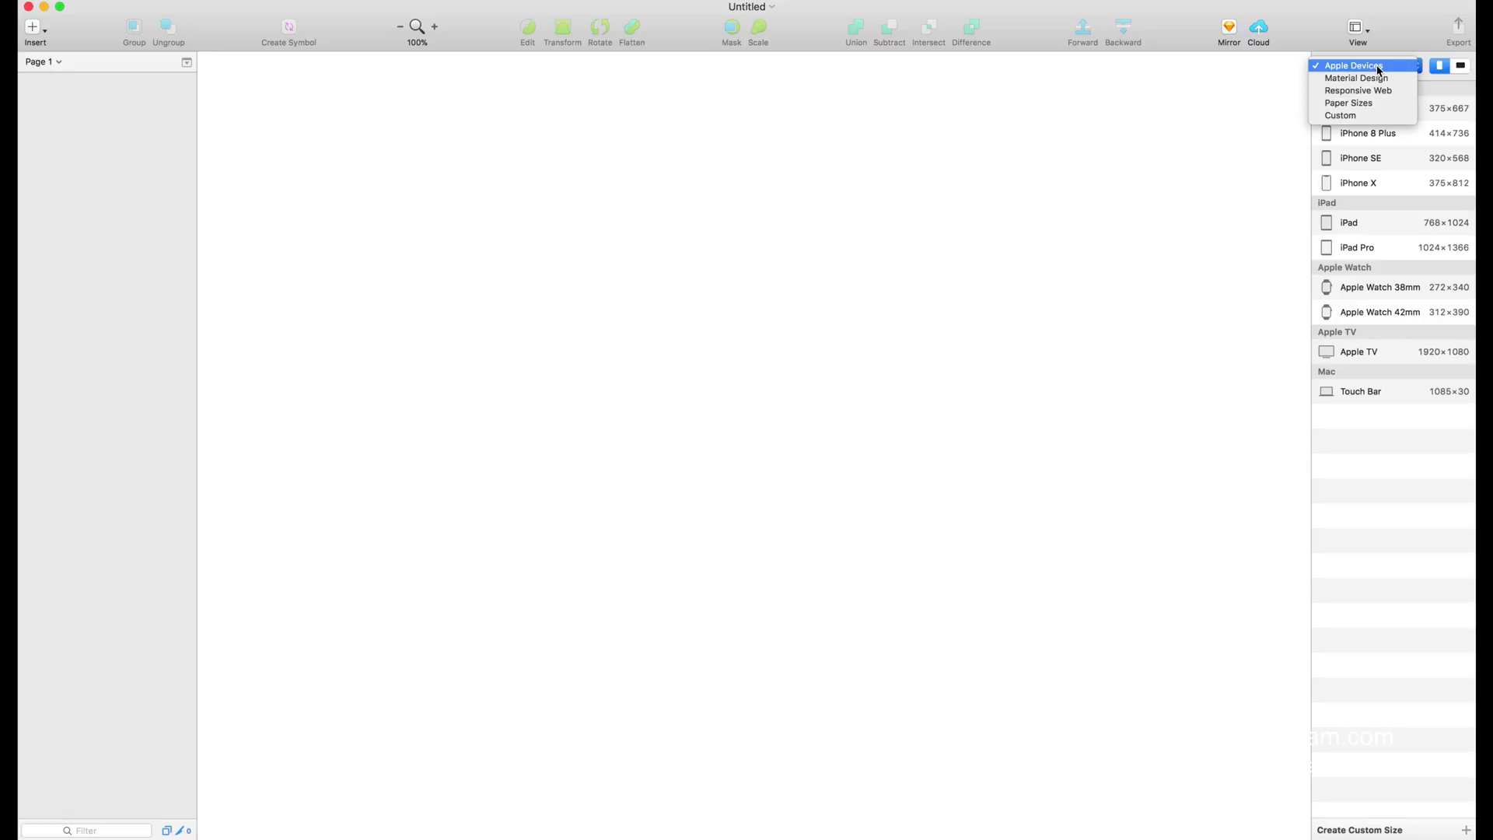
left_click(1336, 70)
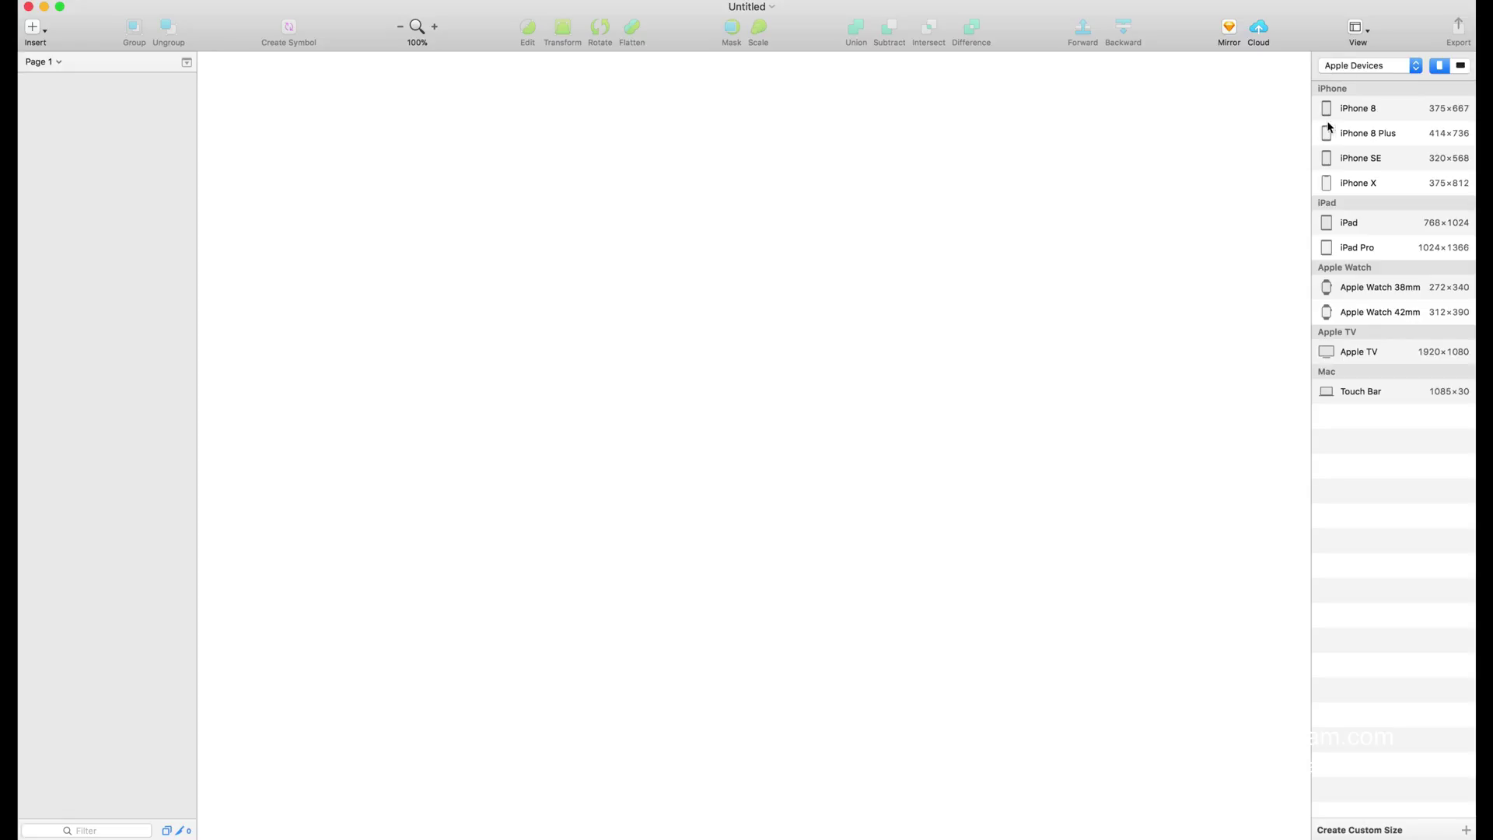
left_click(1364, 110)
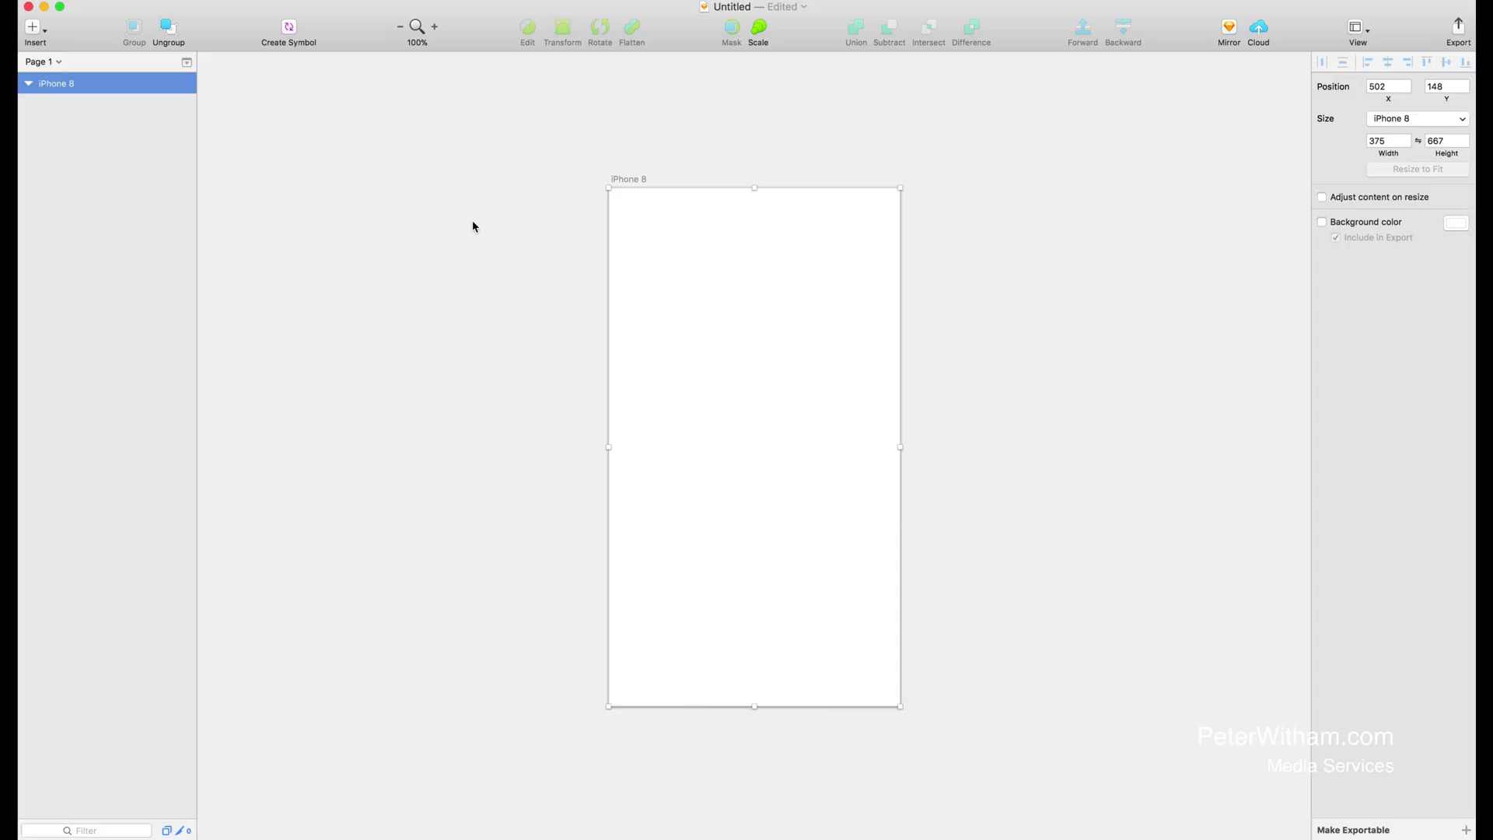
left_click(475, 226)
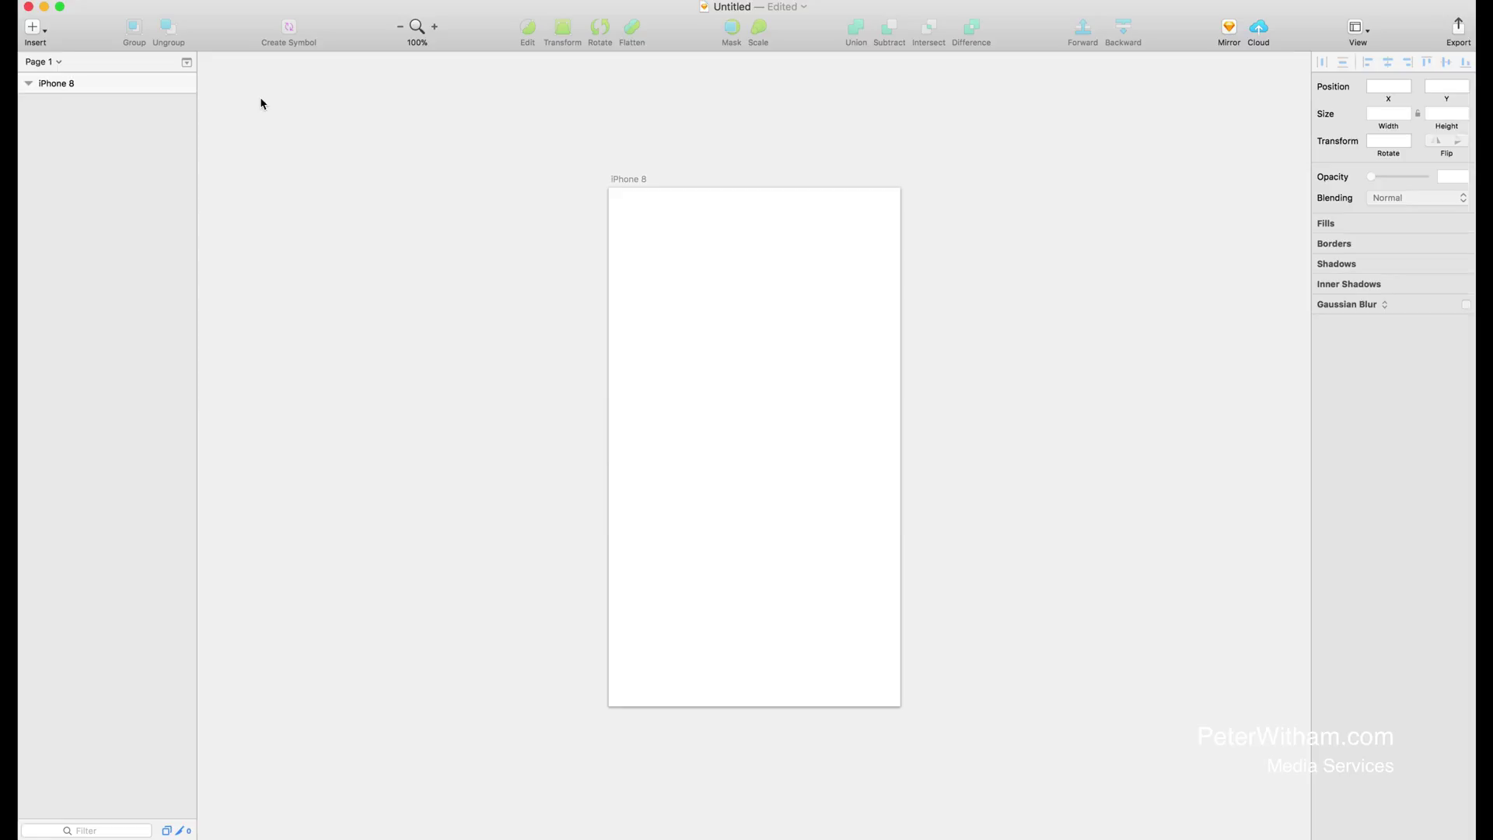
- Place the Bars/Status/Black iOS status bar (375×20) along the artboard's top edge
left_click(615, 182)
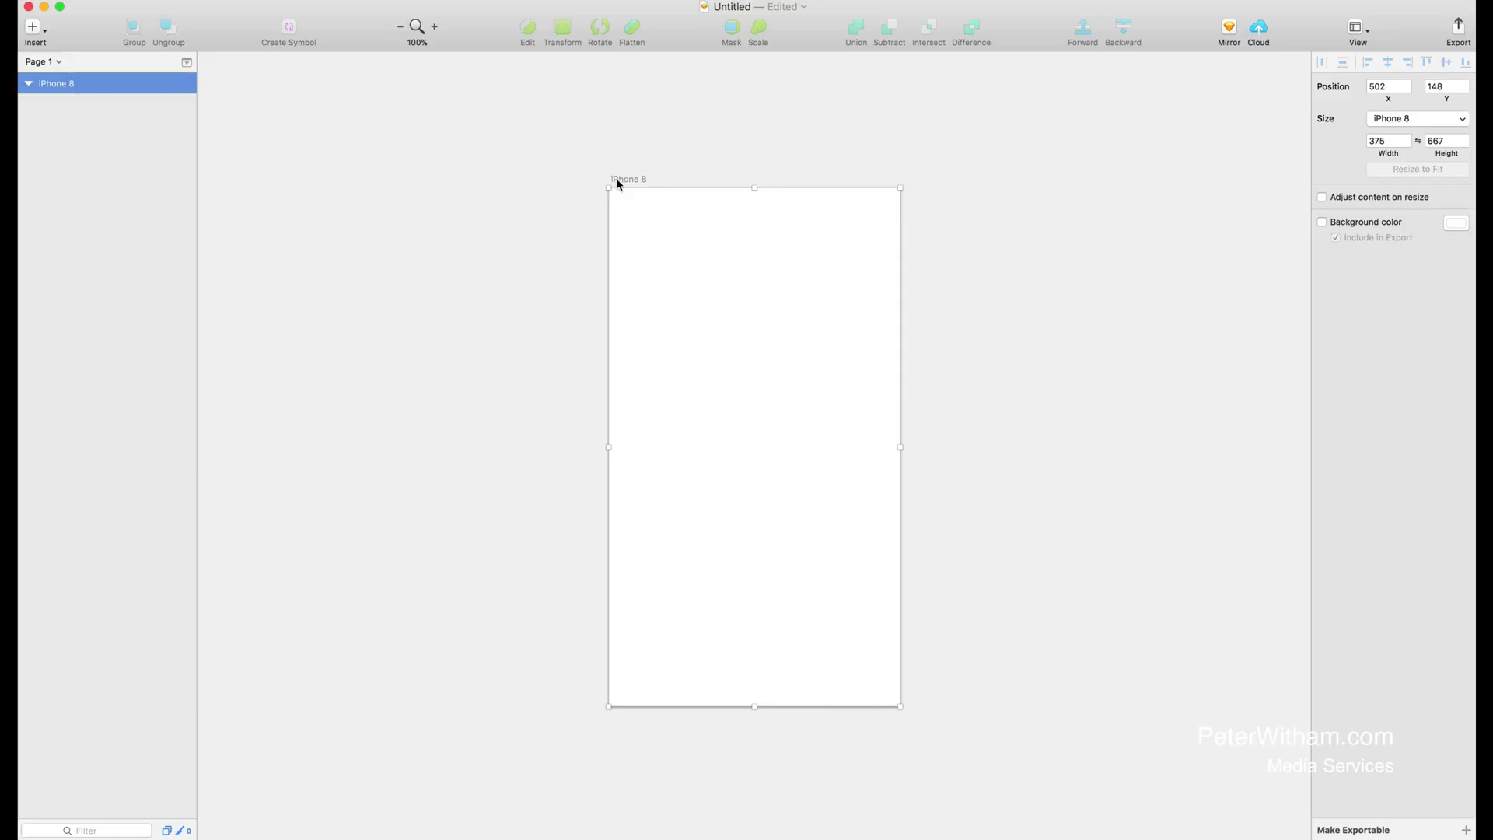
left_click(33, 29)
mouse_move(104, 239)
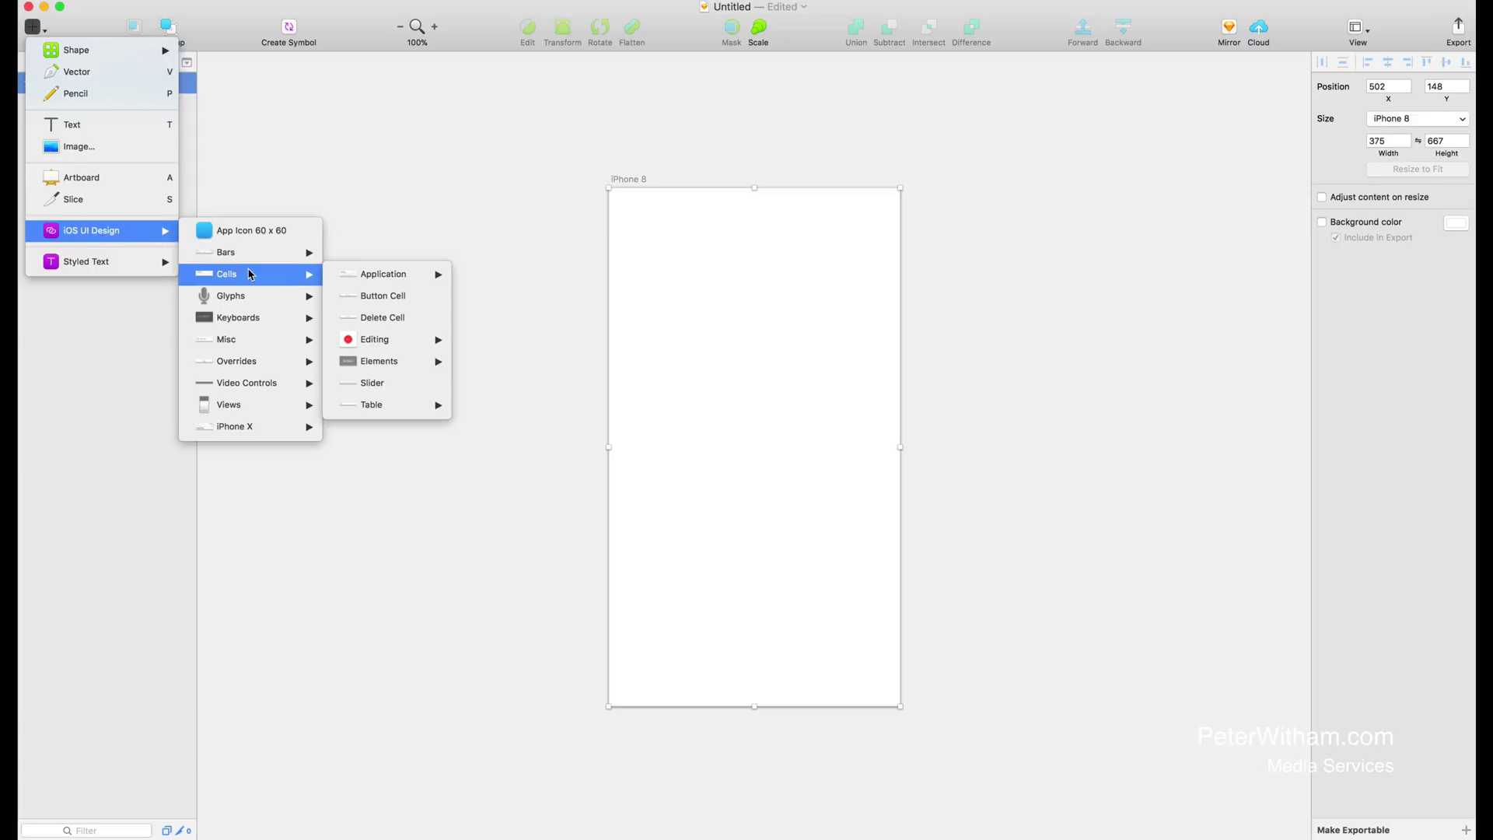
mouse_move(252, 260)
mouse_move(372, 298)
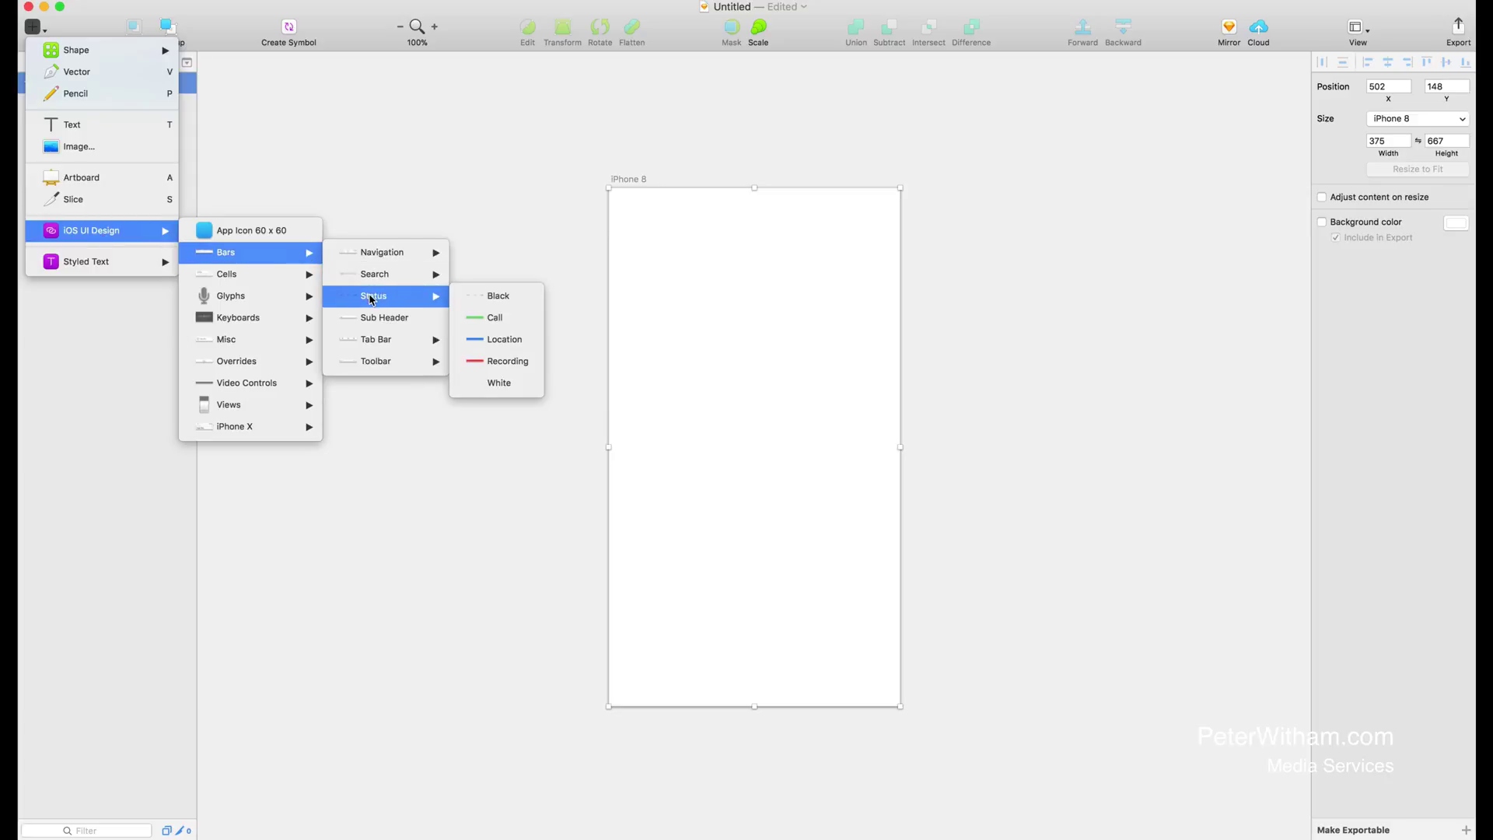
left_click(499, 304)
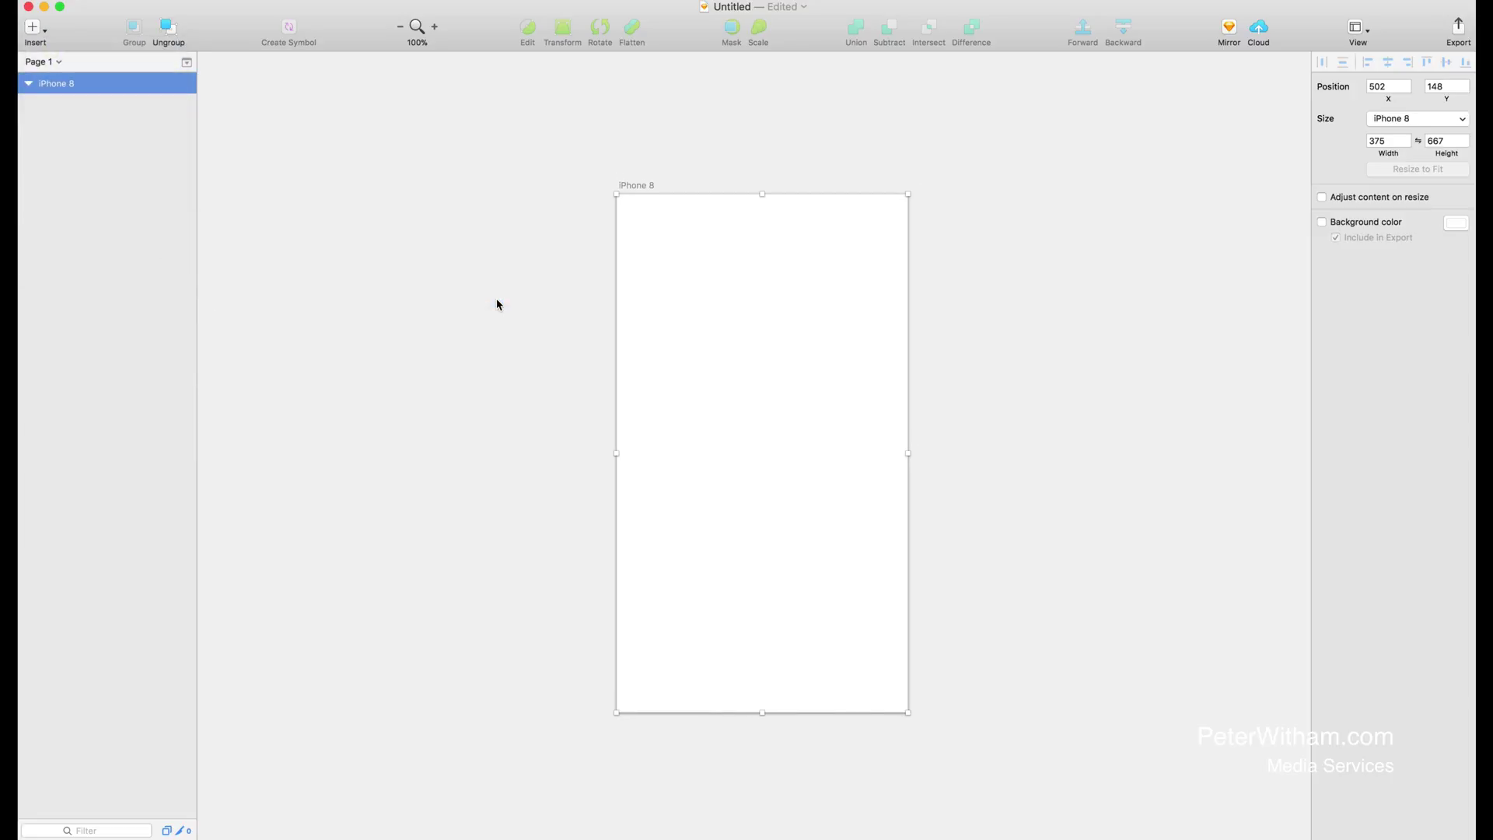
left_click(498, 300)
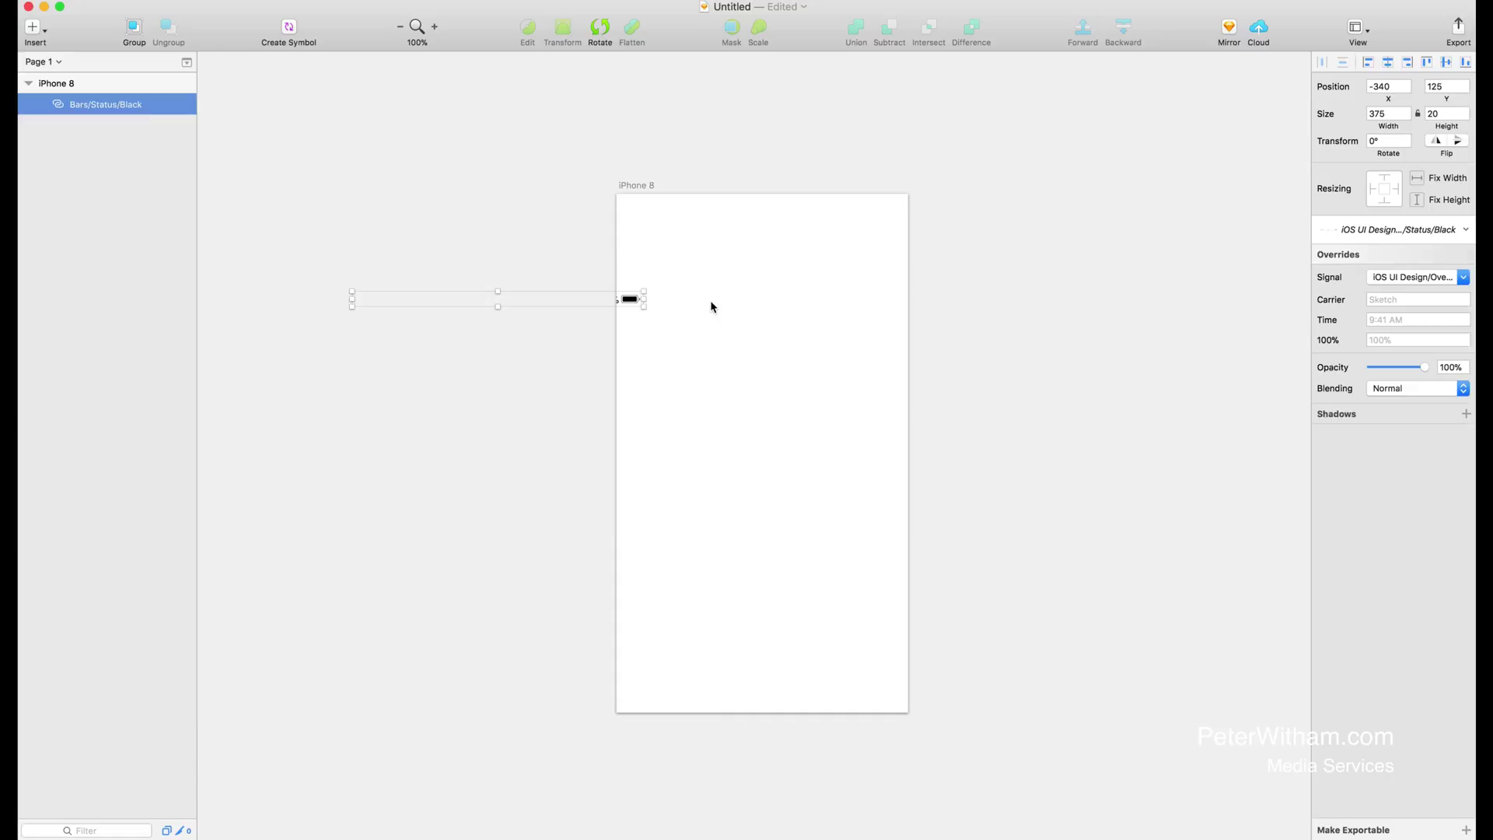
left_click_drag(636, 297, 894, 204)
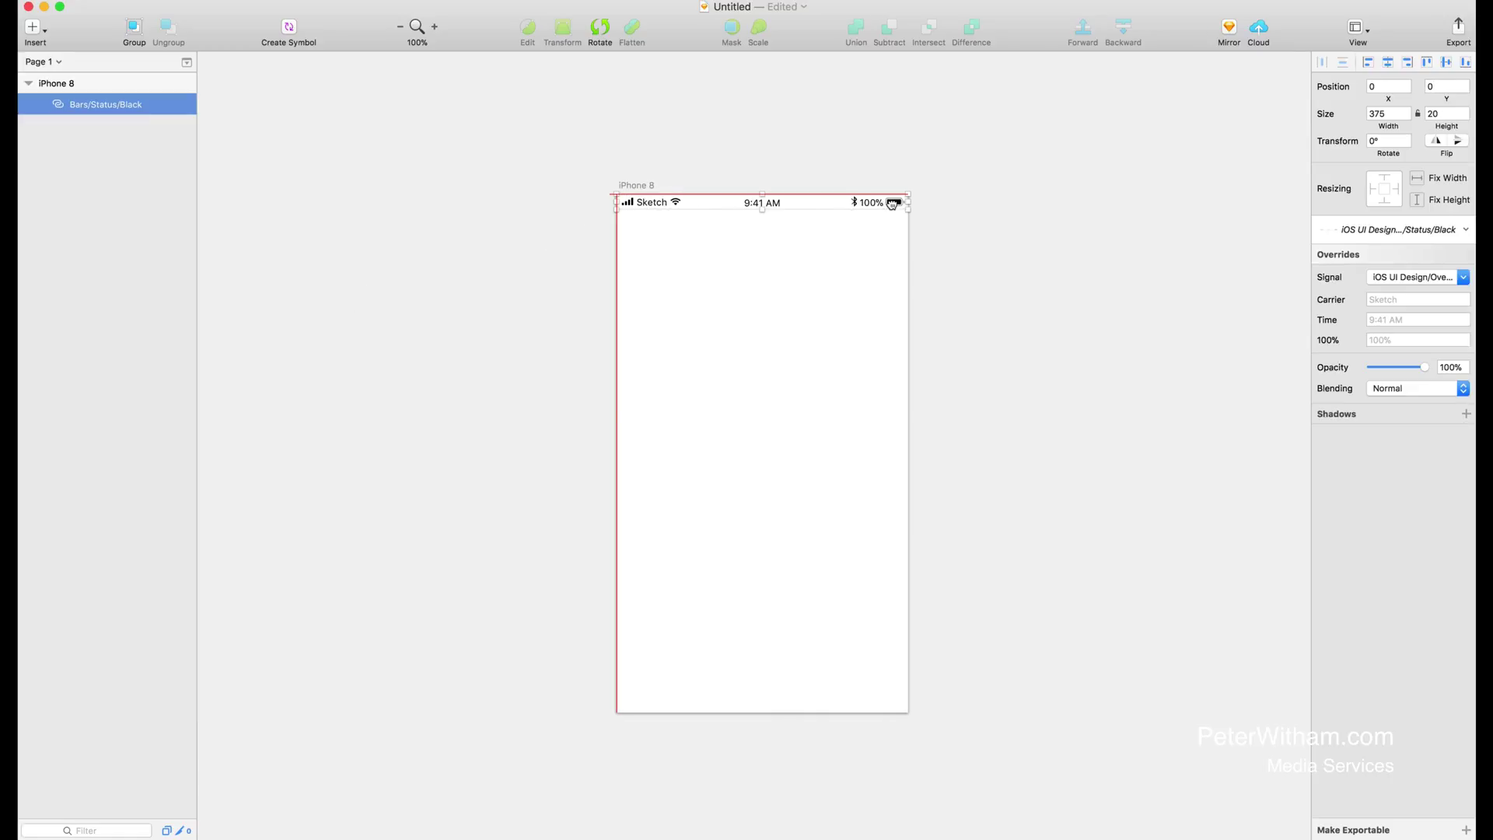
left_click(525, 261)
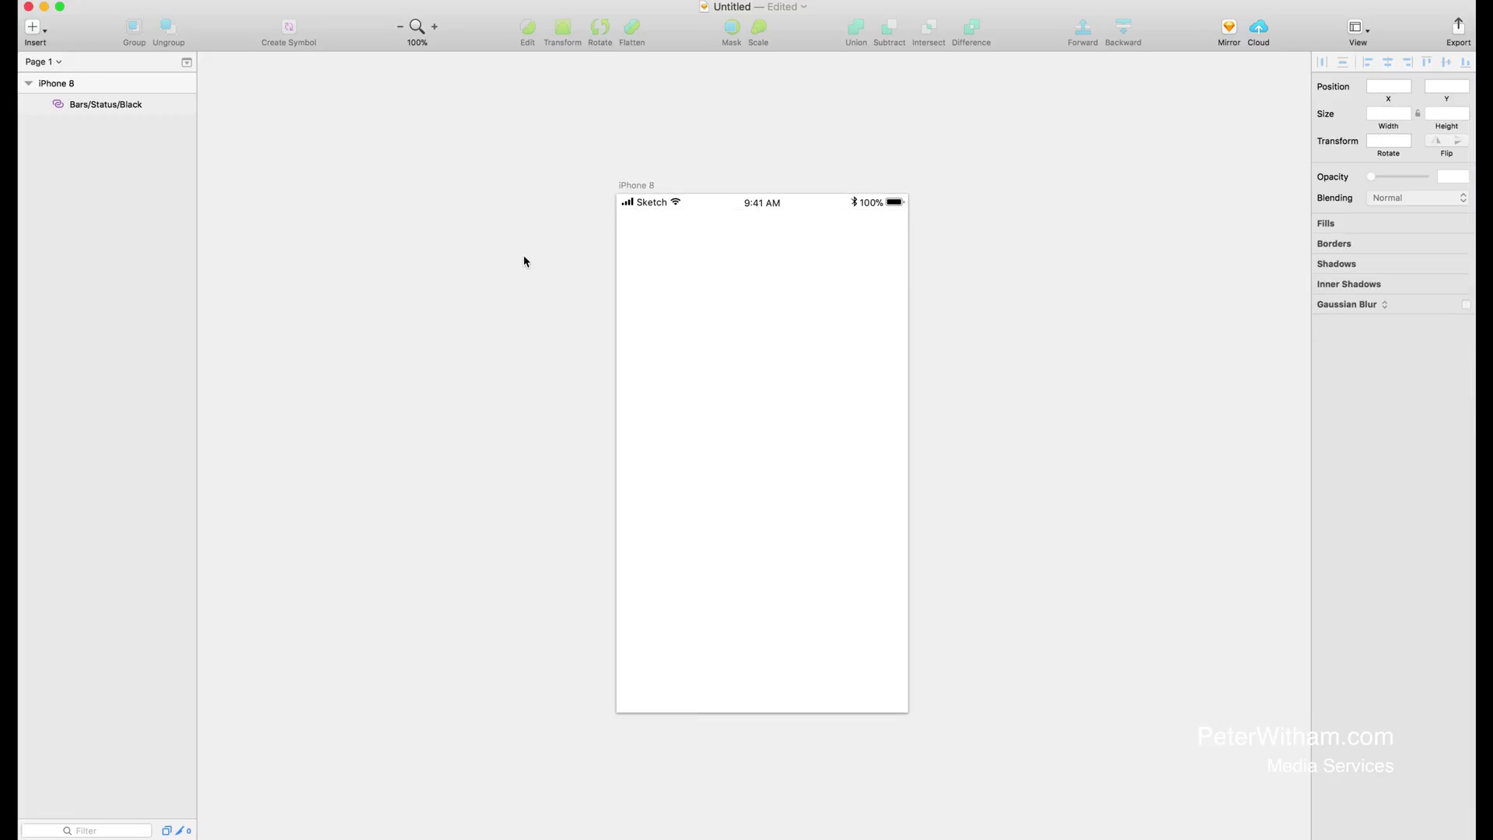
scroll(525, 261, "down", 1)
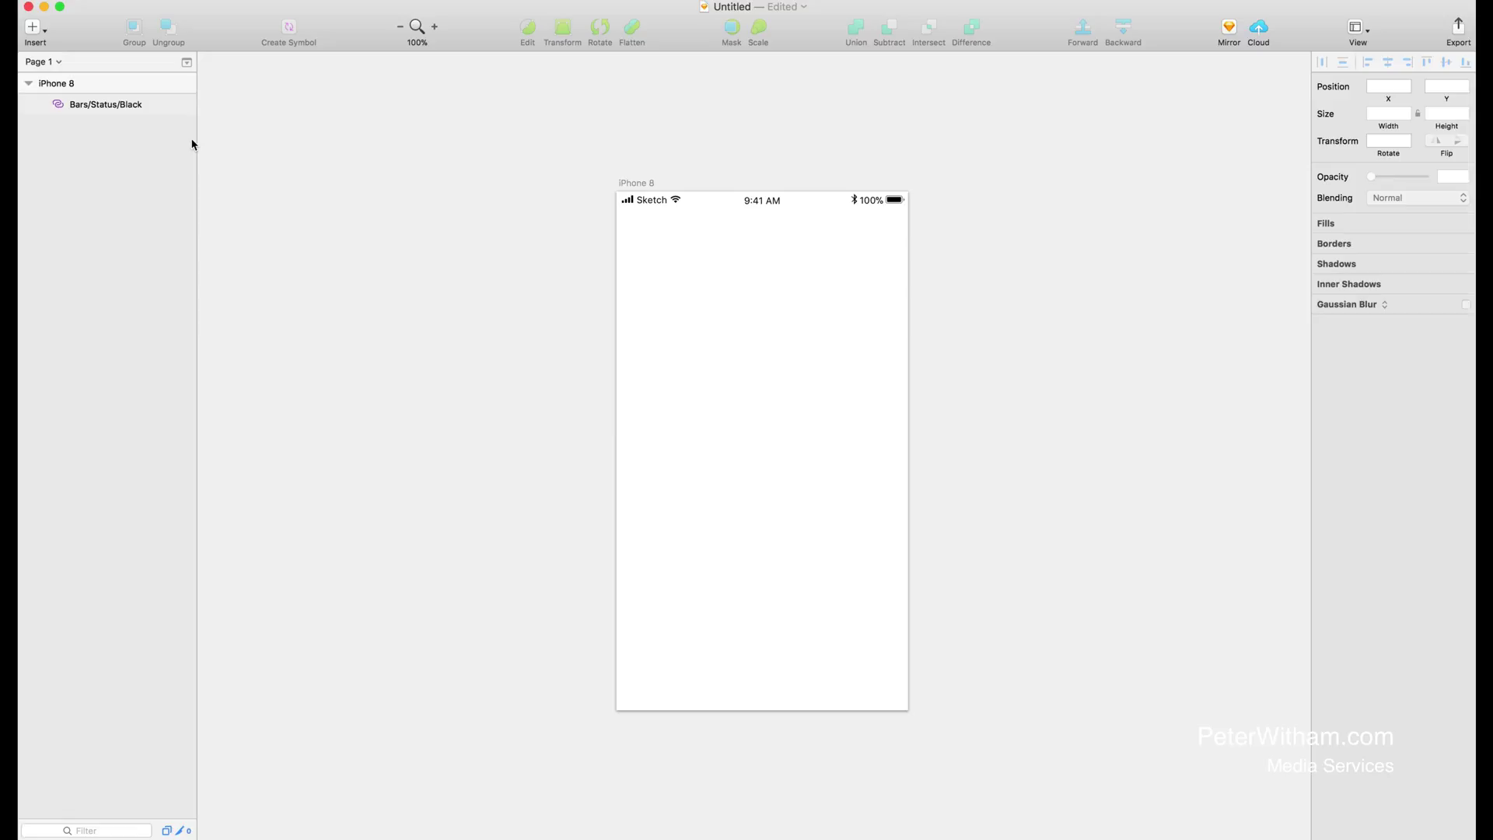
- Insert the 3-item iOS tab bar (375×49) snapped to the artboard's bottom edge
left_click(40, 30)
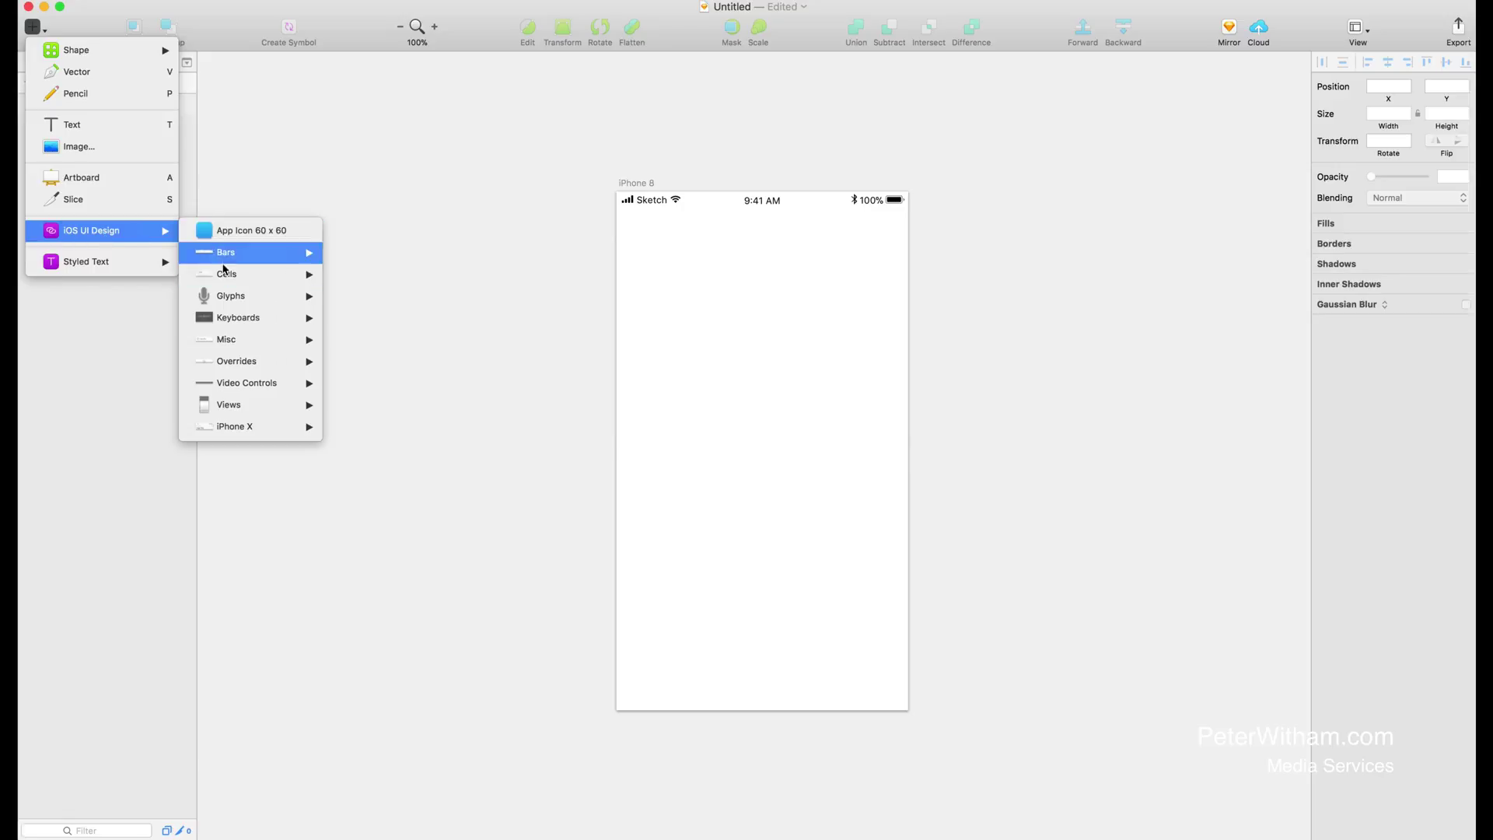
mouse_move(251, 258)
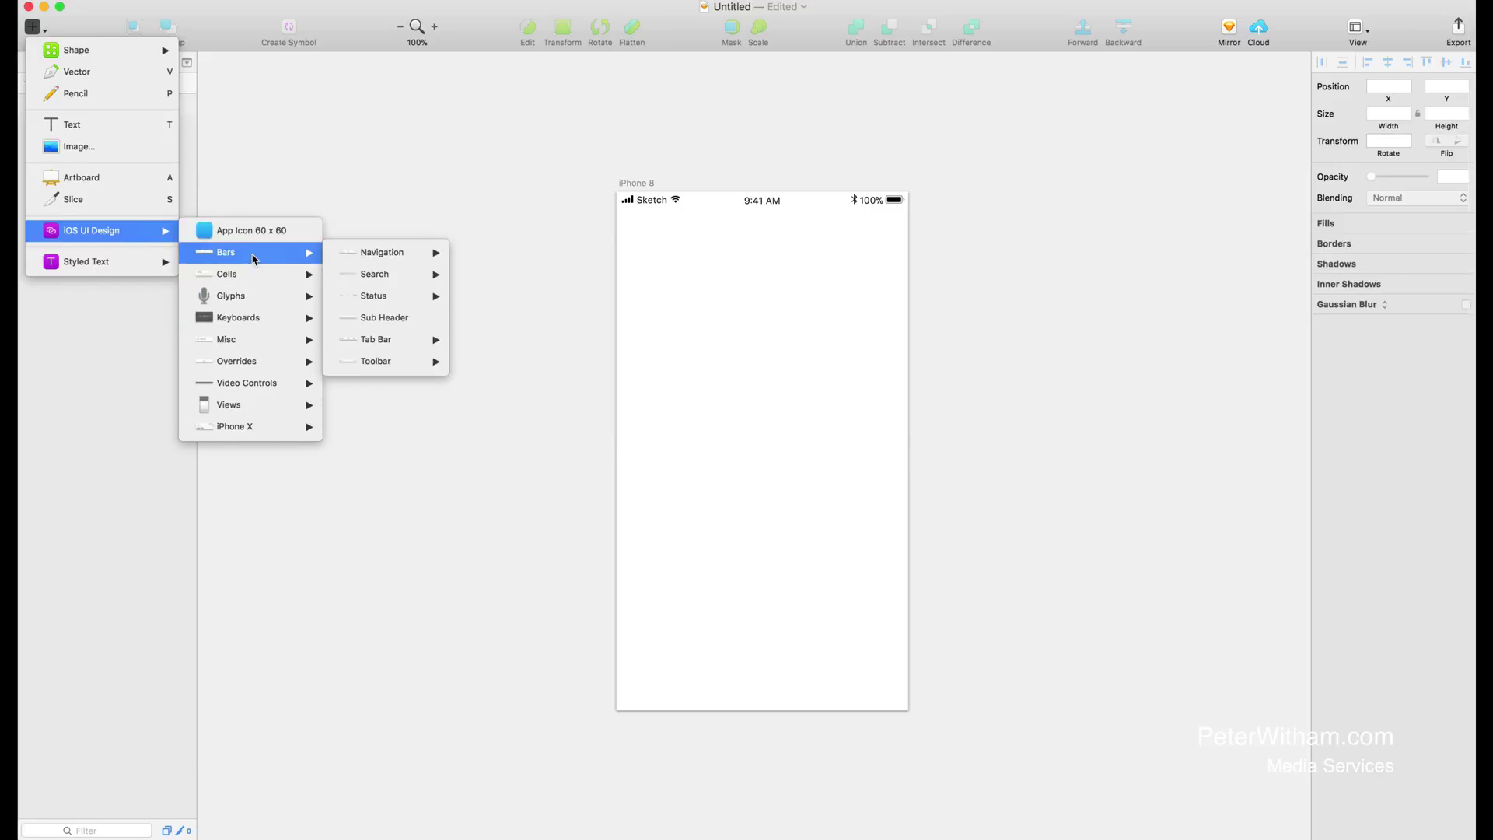
mouse_move(393, 343)
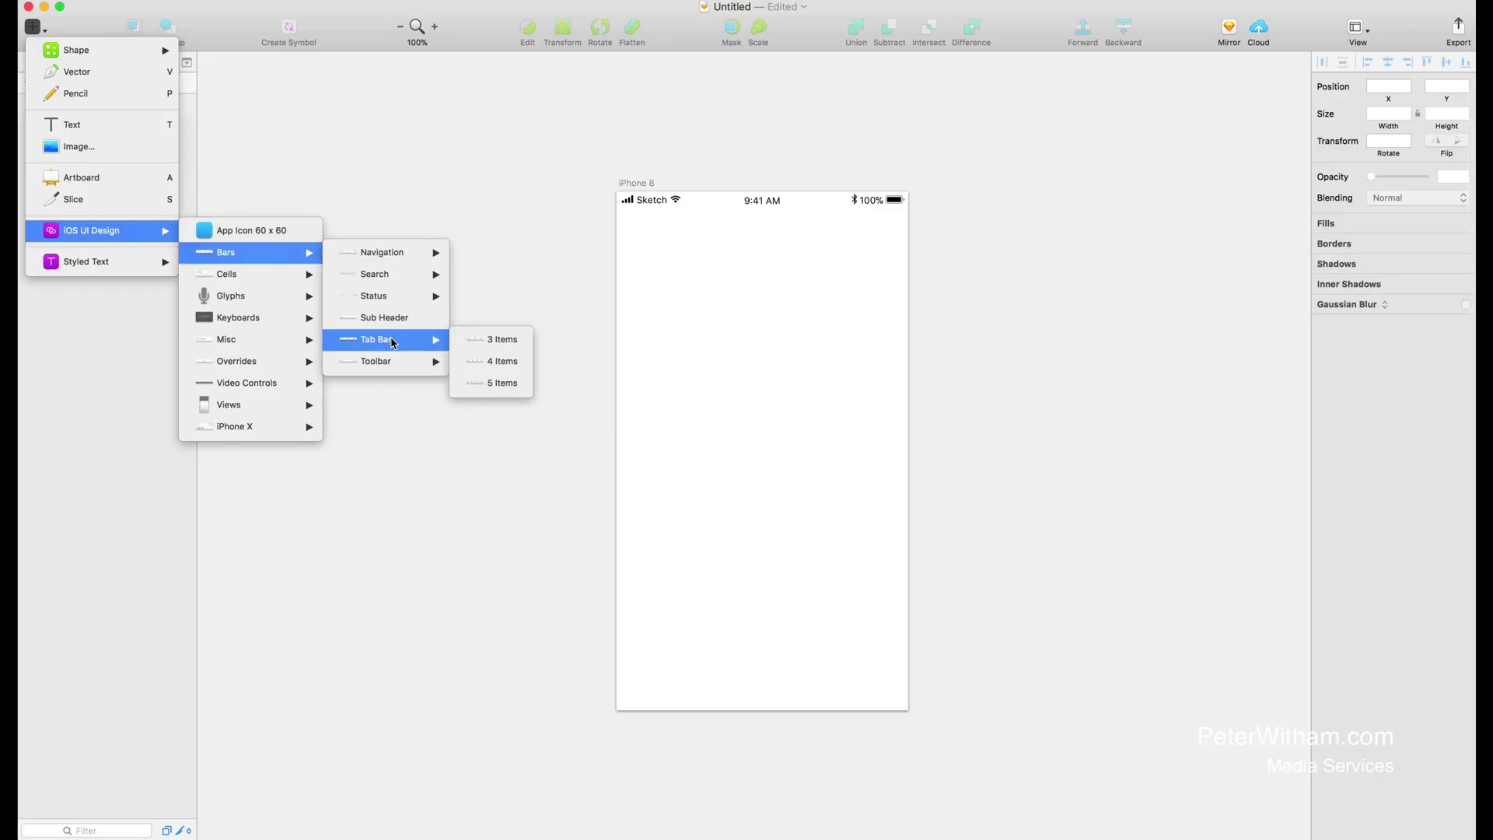
left_click(489, 345)
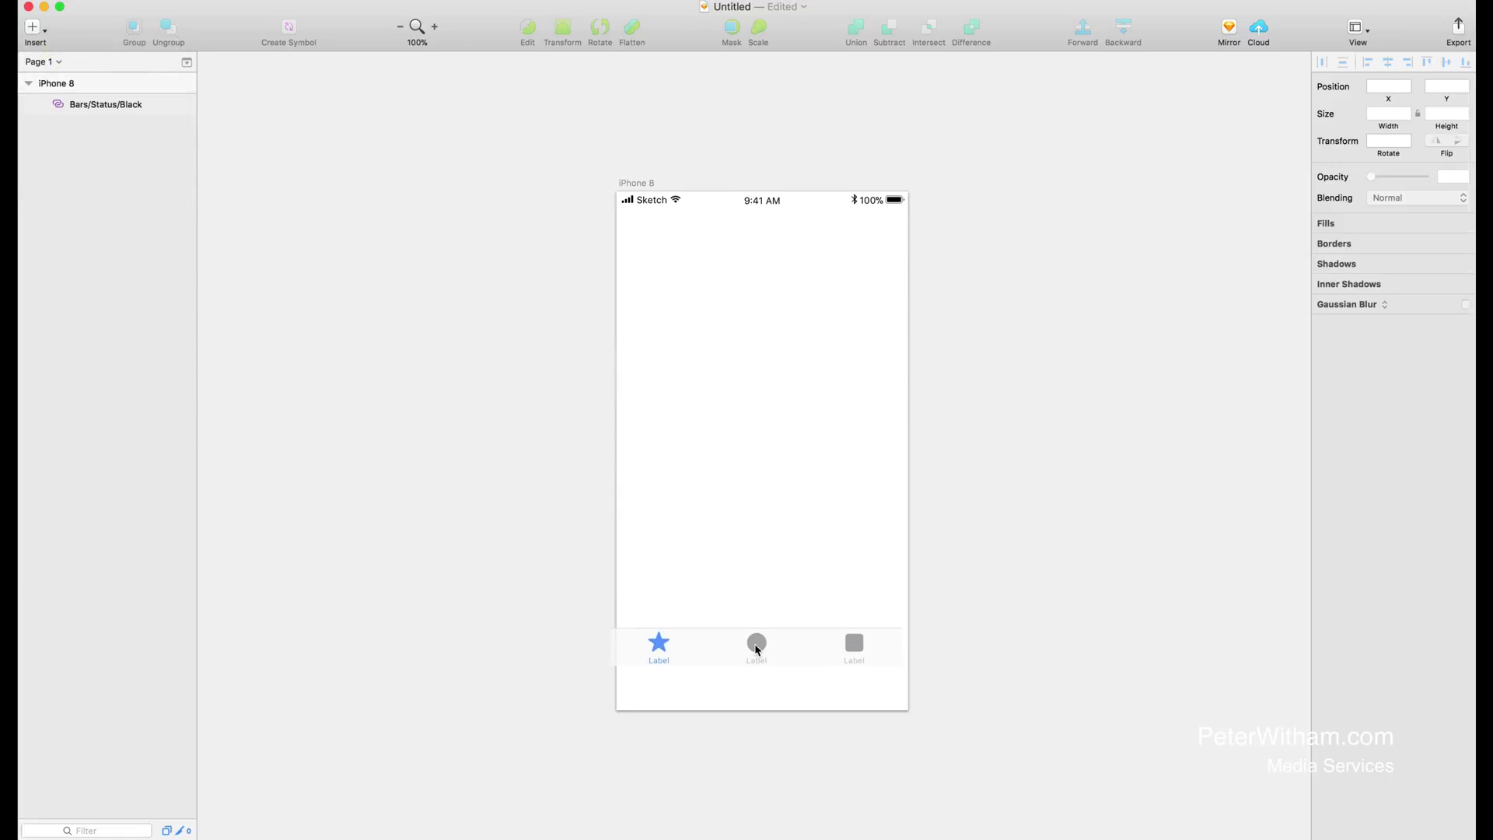
left_click(758, 649)
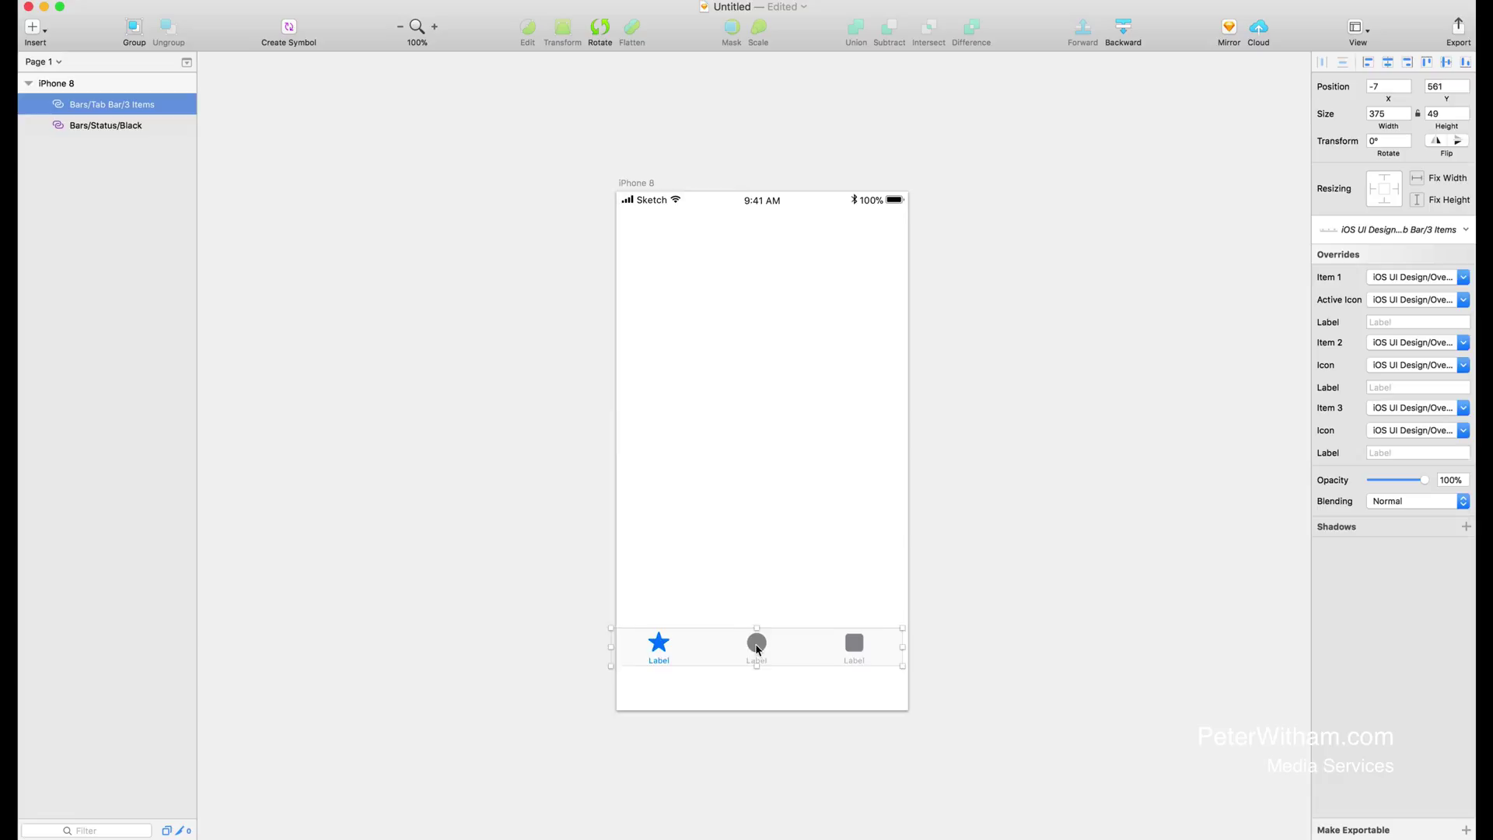
left_click_drag(758, 649, 770, 695)
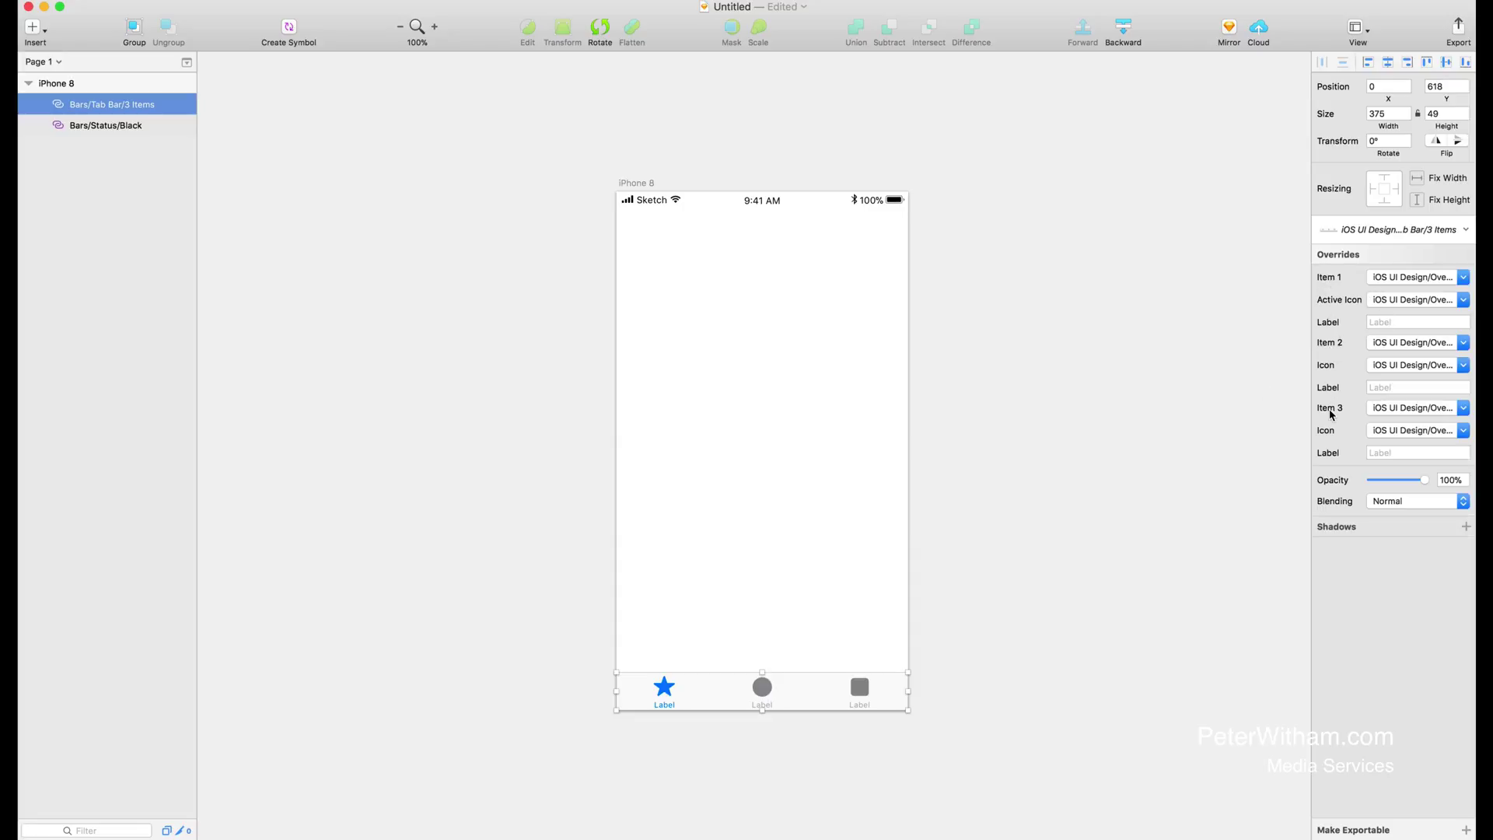
- Enter News, Schedule and Purchase in the tab bar's three Label overrides
left_click(1399, 324)
type("News")
key("Return")
left_click(1384, 386)
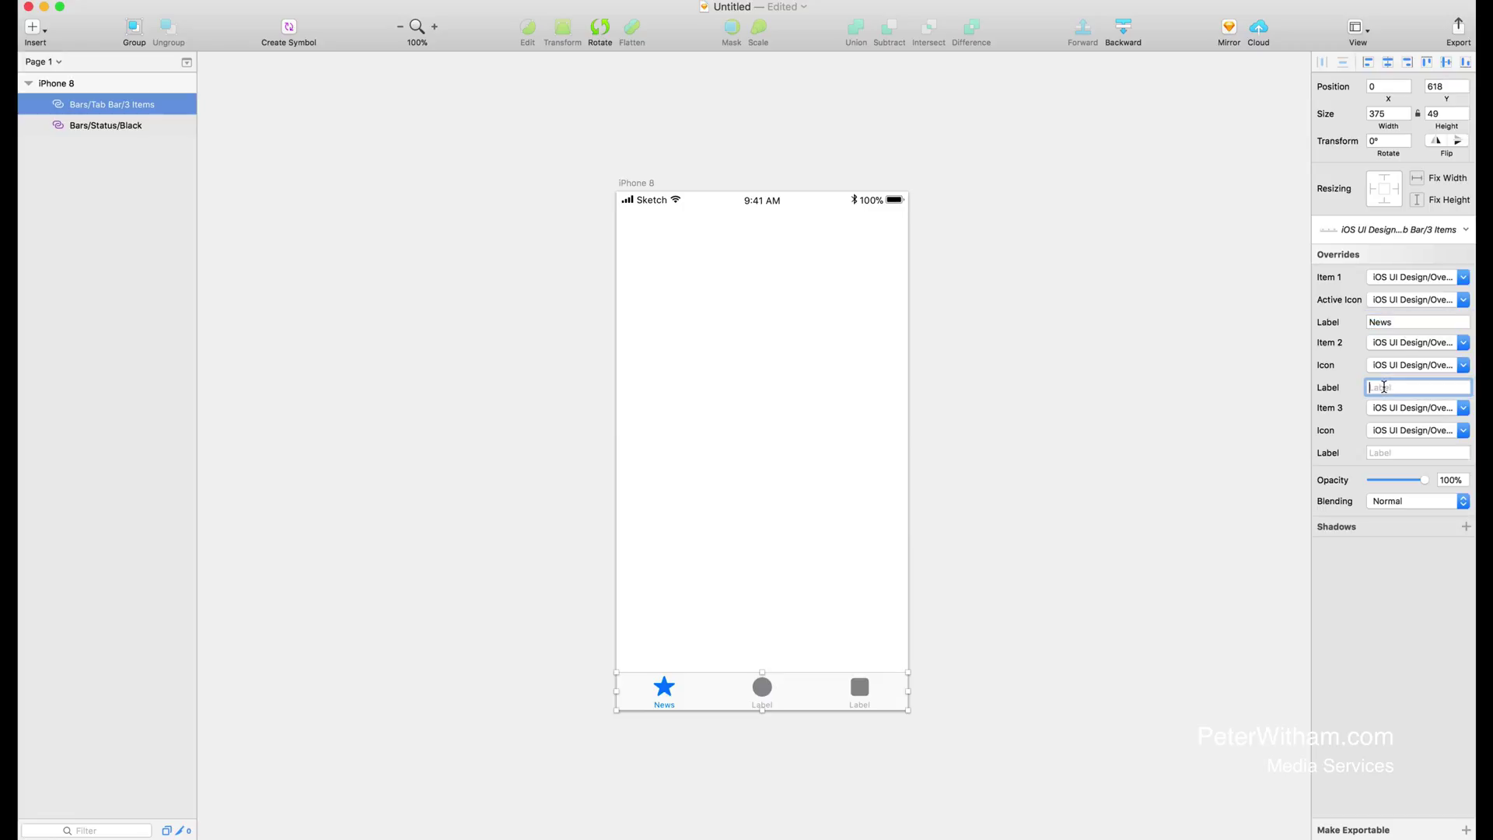
type("S")
key("BackSpace")
type("Schedule")
left_click(1408, 453)
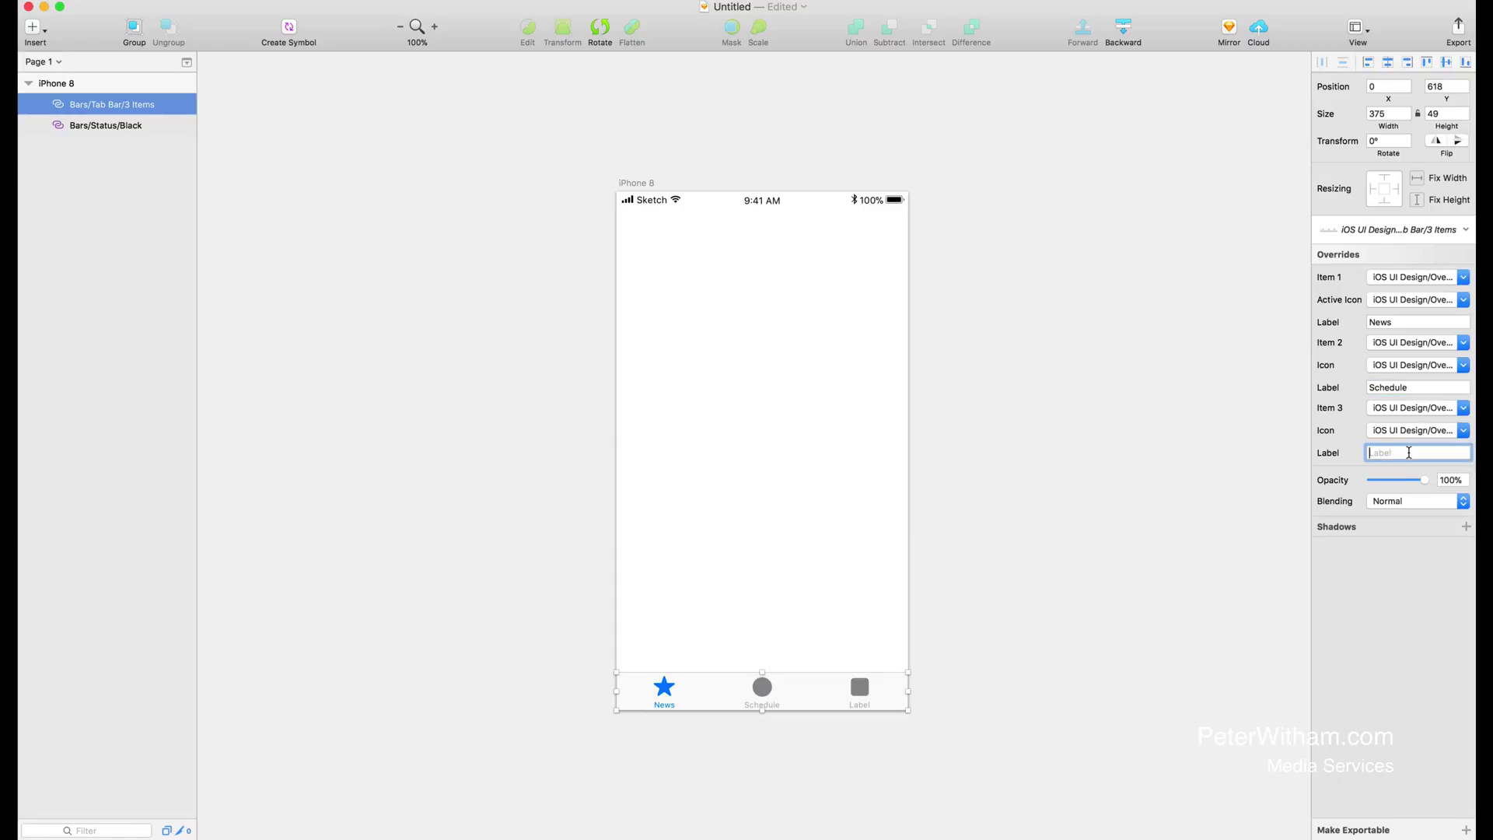
type("Purchase")
key("Return")
- Insert an iOS table cell and snap it just below the status bar
left_click(46, 40)
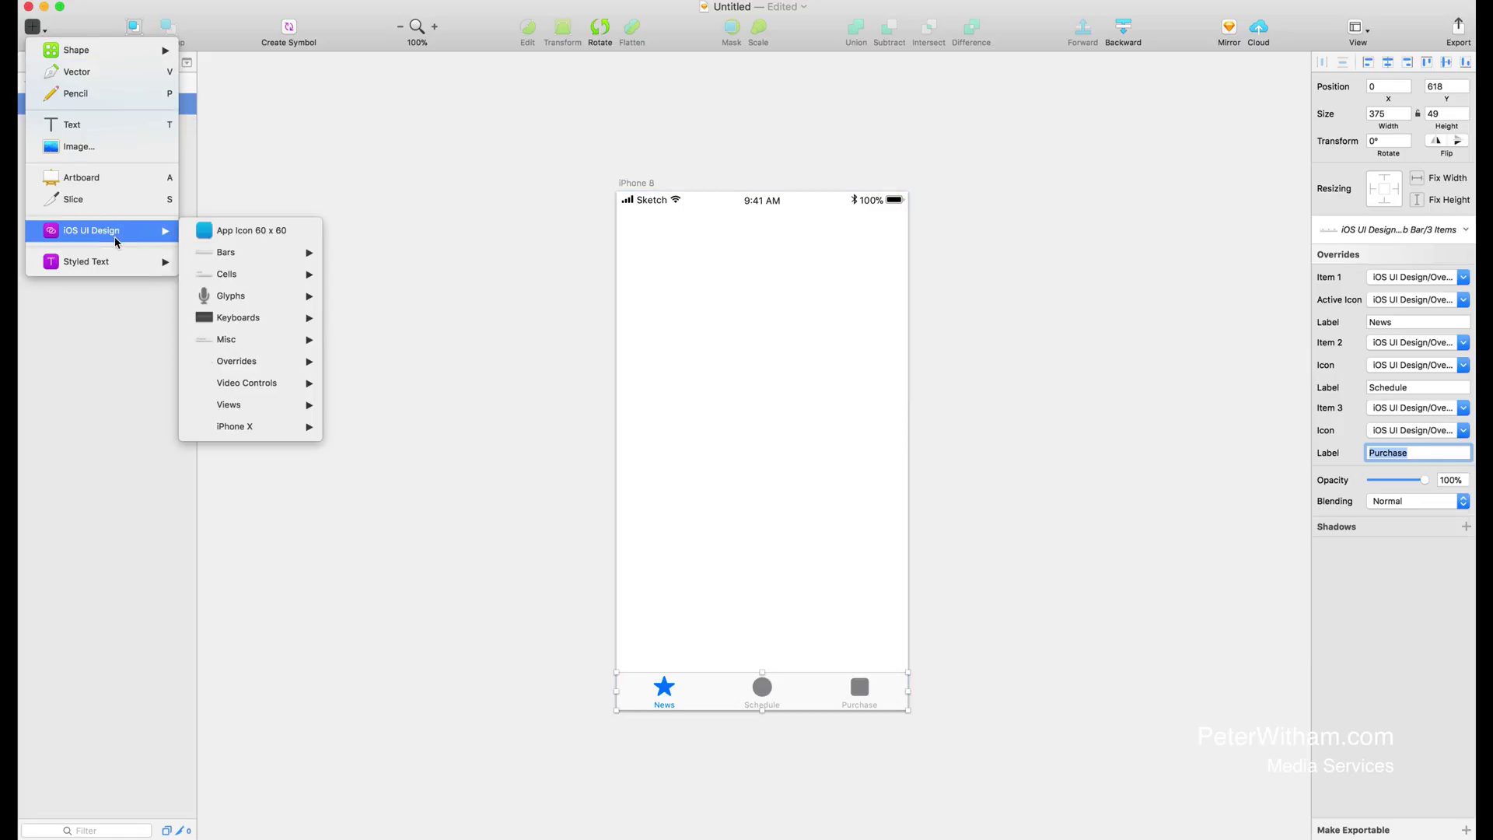
mouse_move(237, 254)
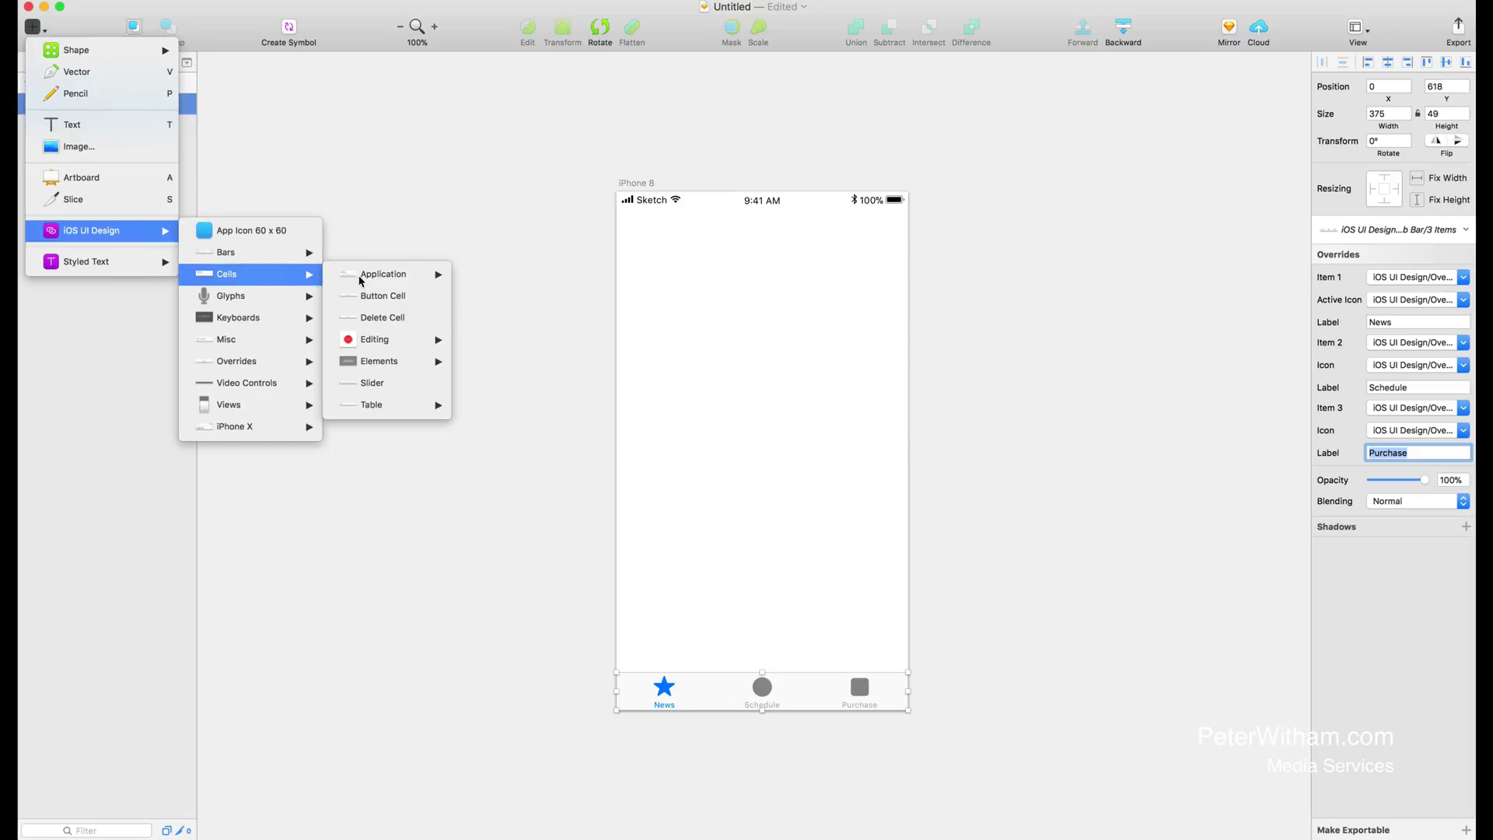
mouse_move(394, 412)
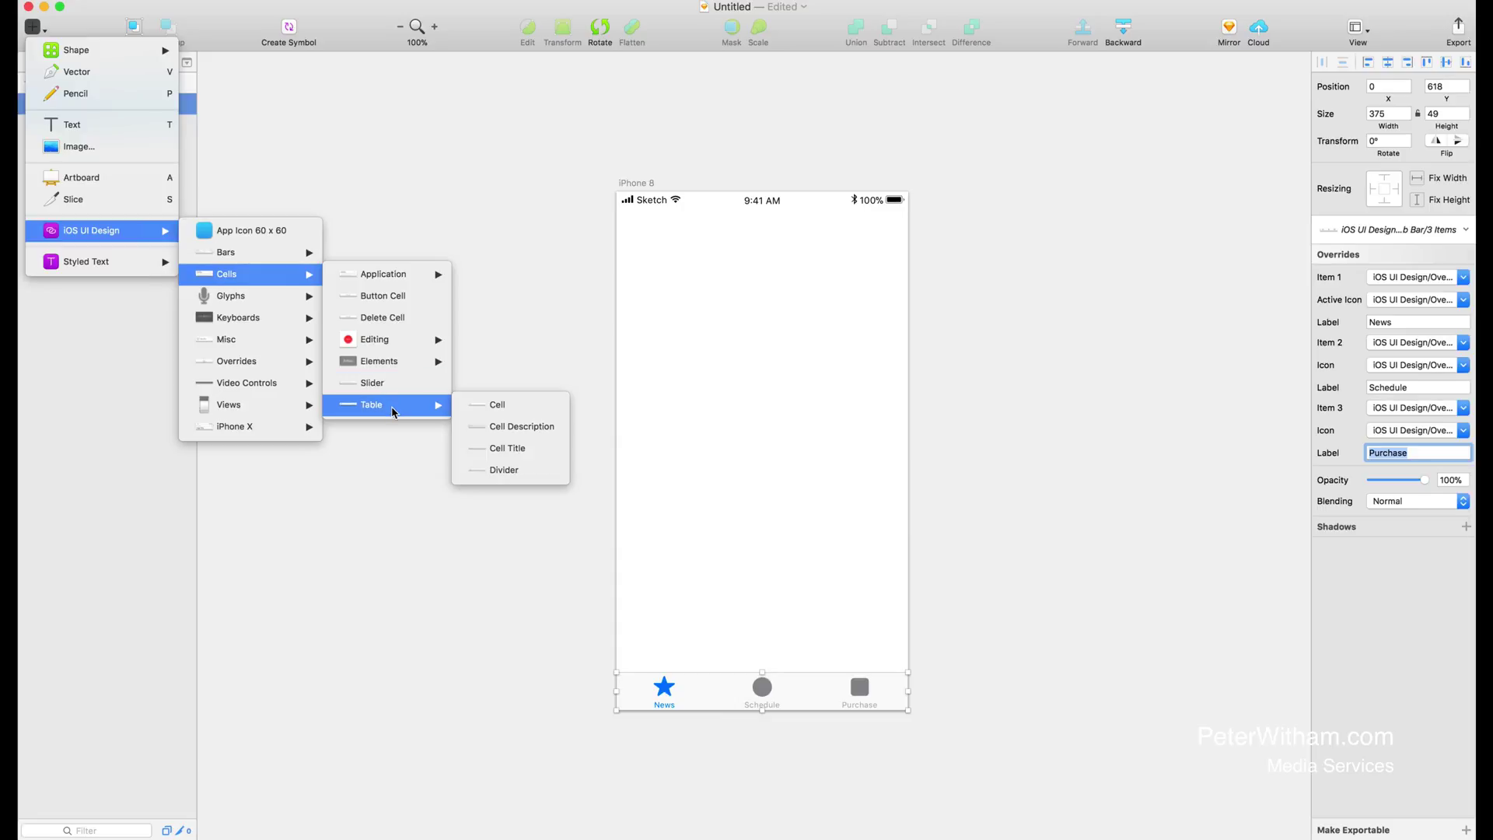
left_click(502, 405)
left_click(772, 278)
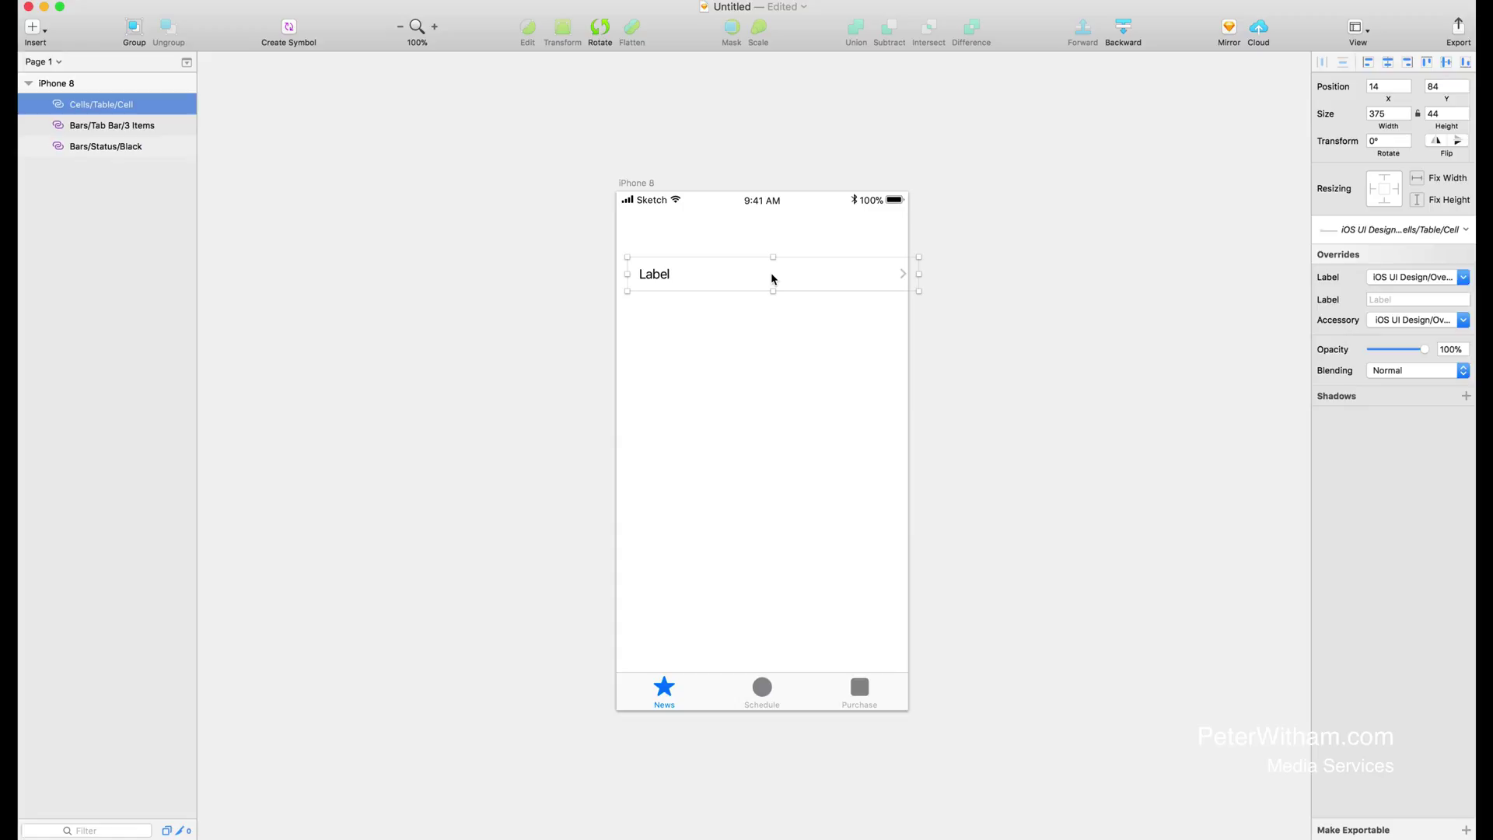
left_click_drag(774, 278, 759, 228)
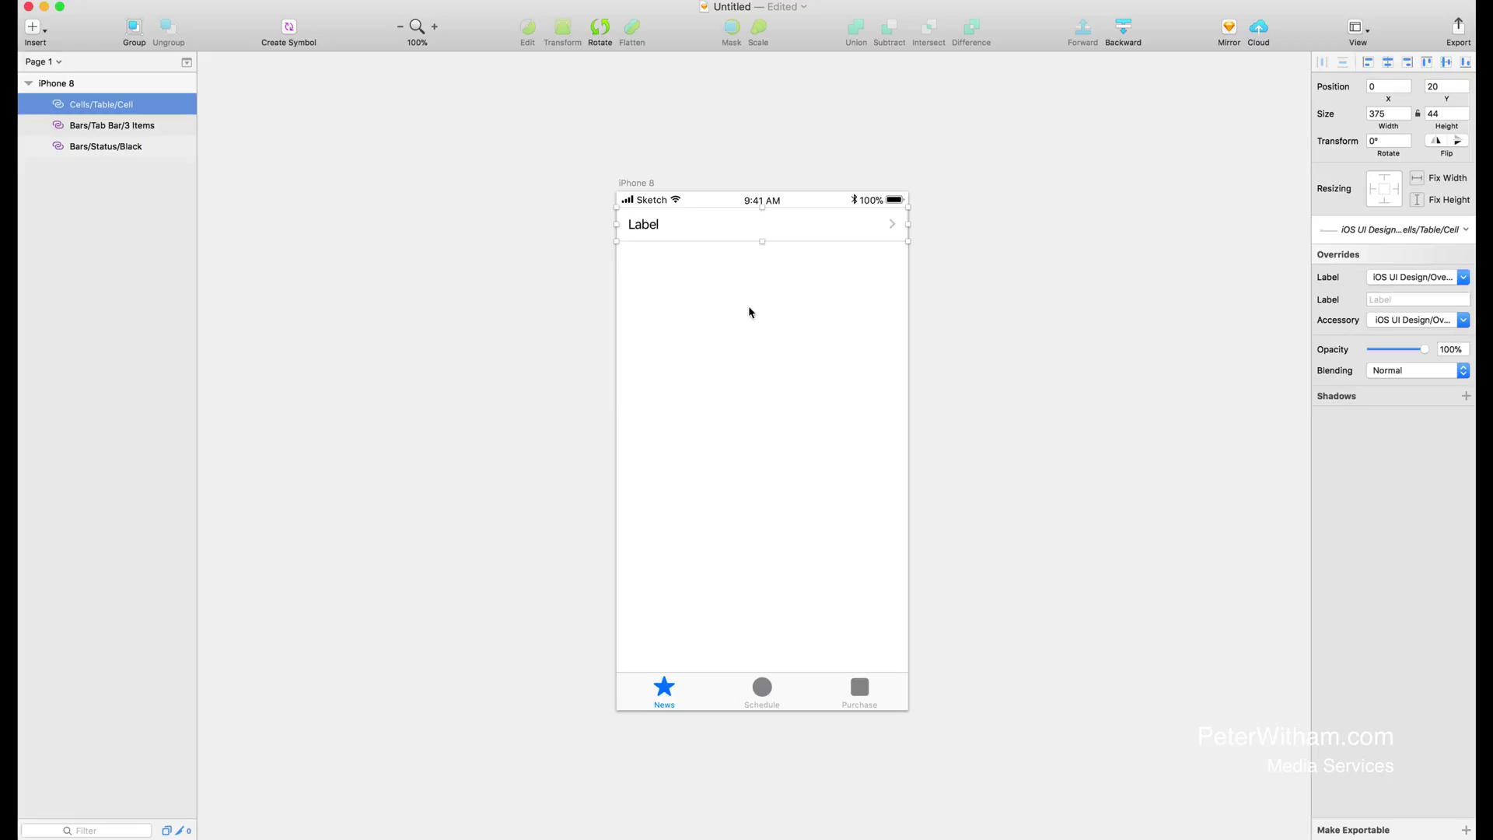
- Duplicate the table cell into rows stacked directly beneath the first
key("super+d")
left_click_drag(725, 231, 735, 367)
key("super+d")
key("super+d")
key("super+d")
left_click(749, 442)
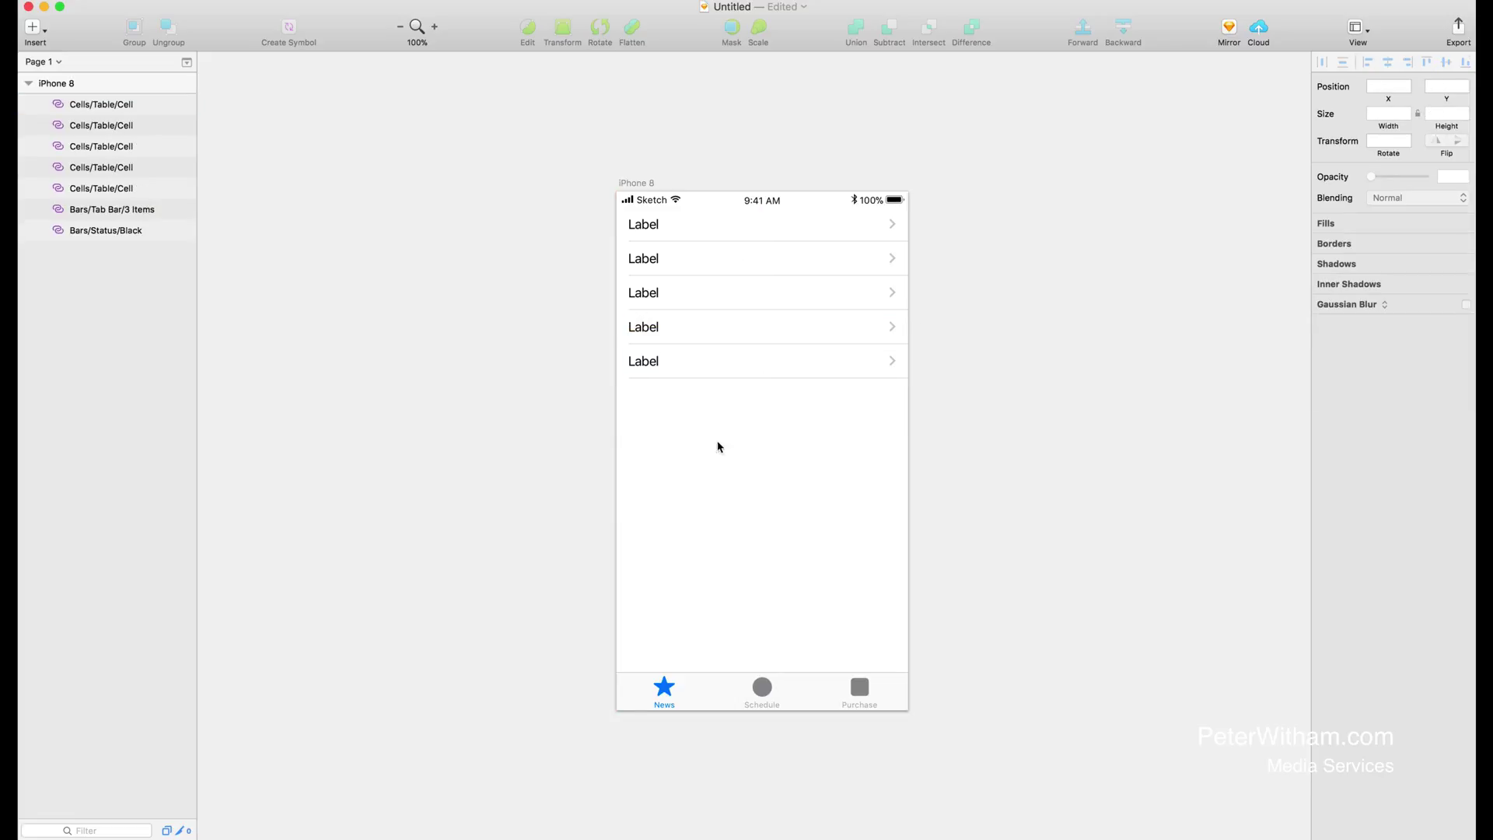
- Insert an iOS Misc Big Button and position it just above the tab bar
left_click(34, 29)
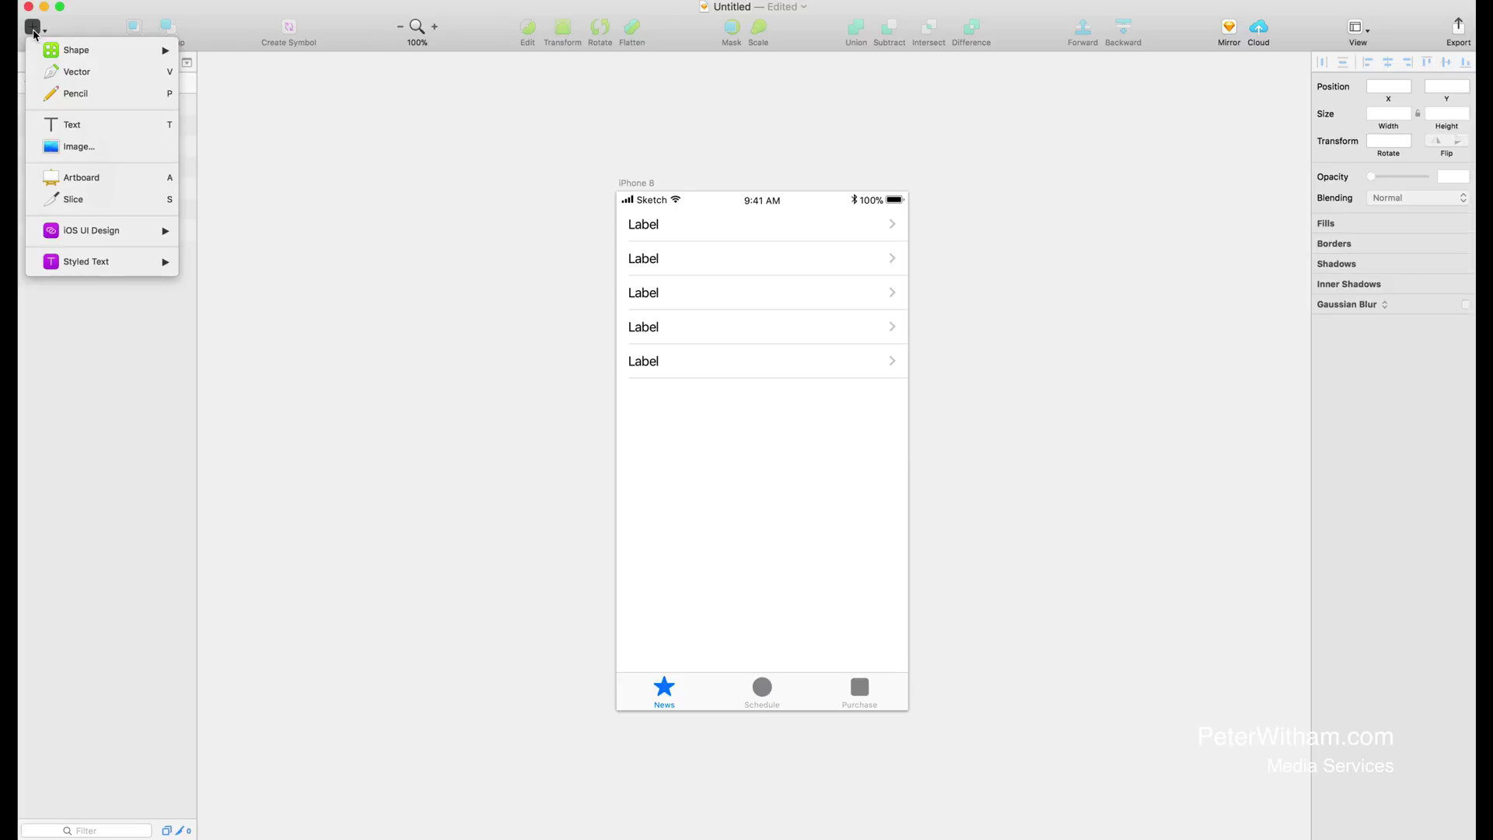
mouse_move(246, 342)
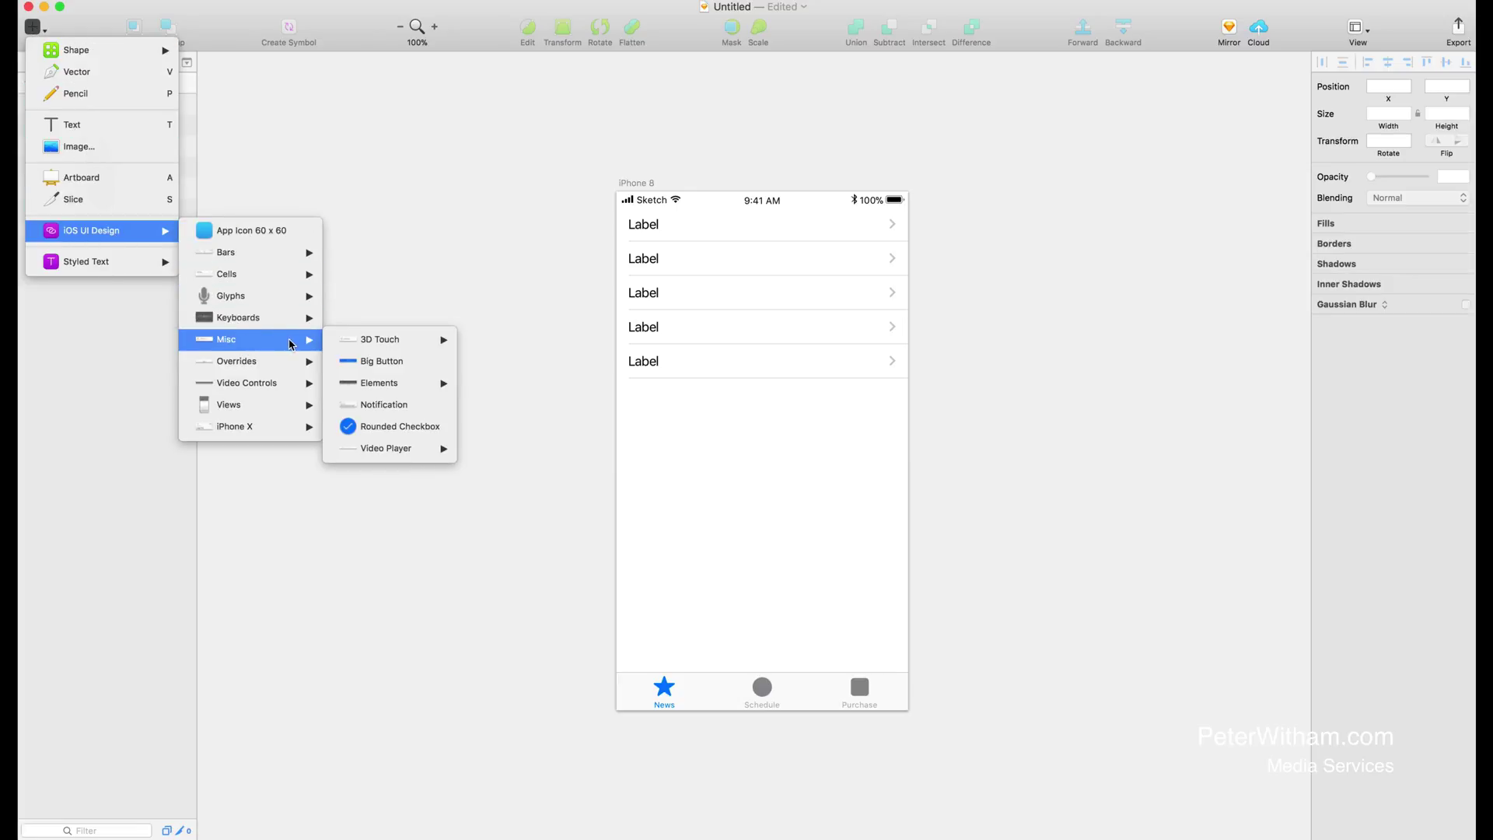
left_click(372, 362)
left_click(762, 632)
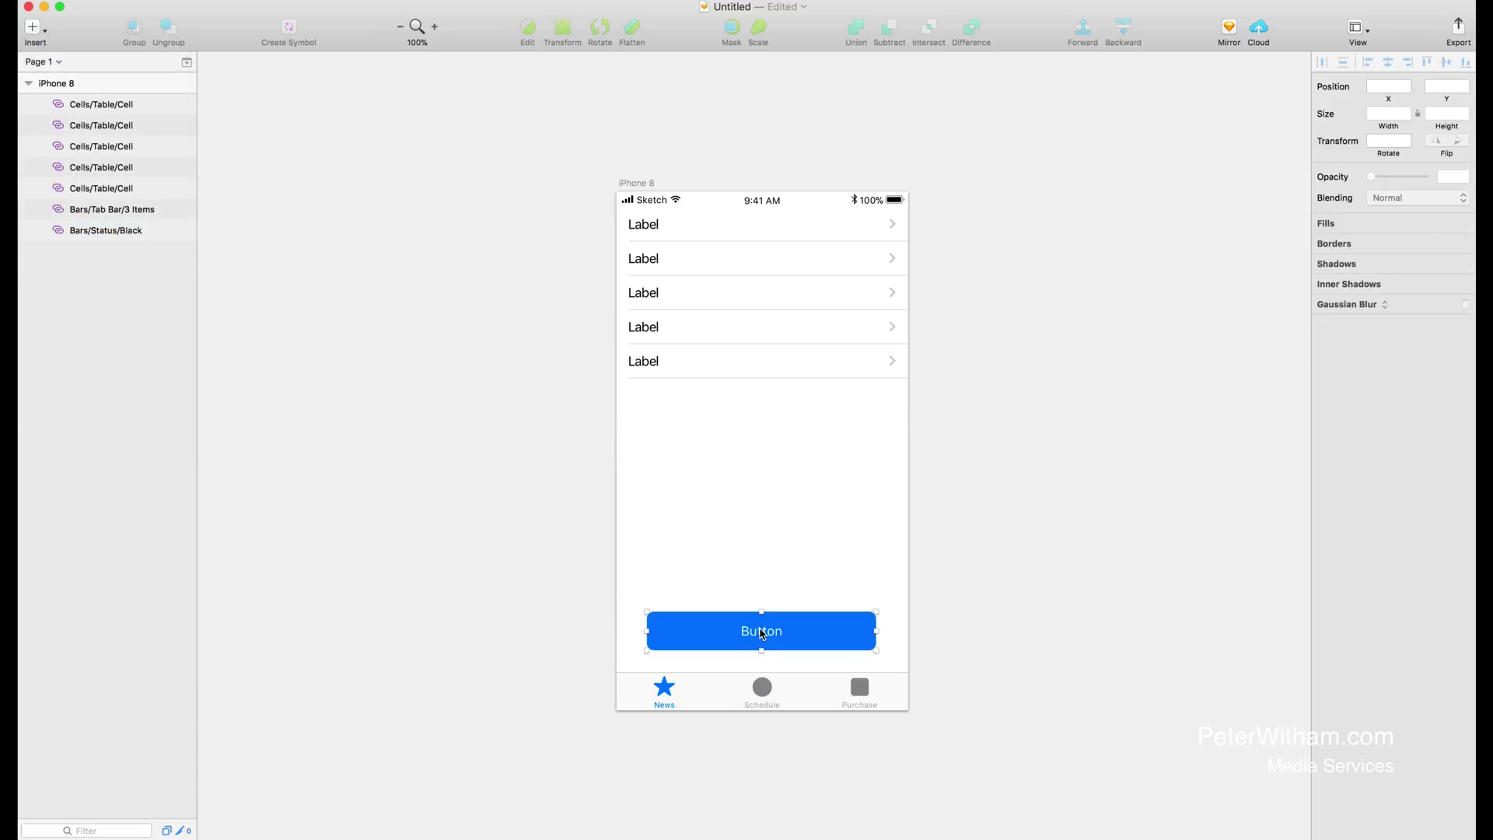
left_click_drag(762, 634, 761, 625)
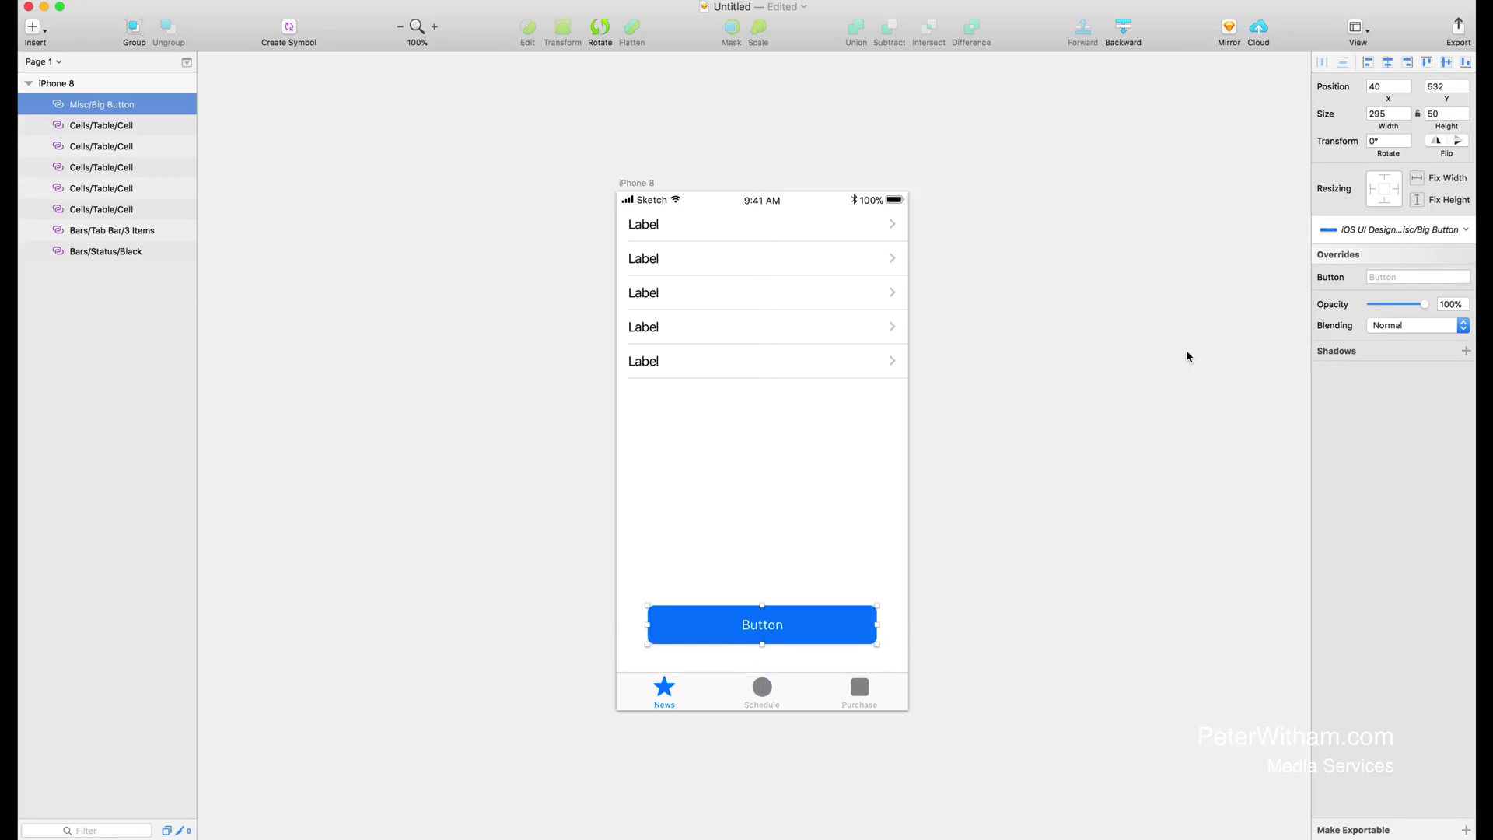
- Set the button's Button override to 'Edit' and duplicate it
left_click(1389, 277)
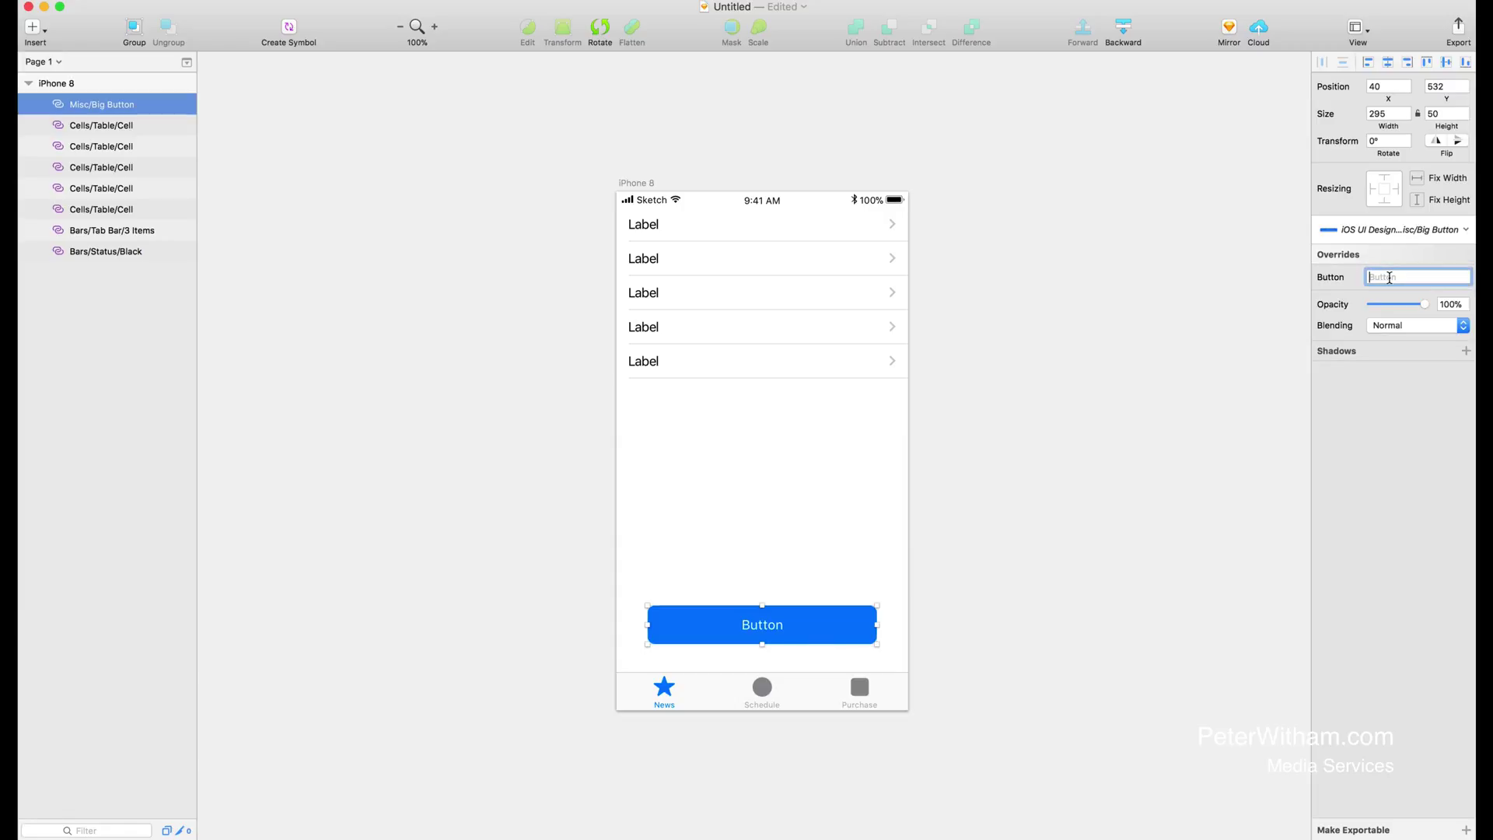
type("Edit")
key("Return")
left_click(806, 568)
left_click(816, 616)
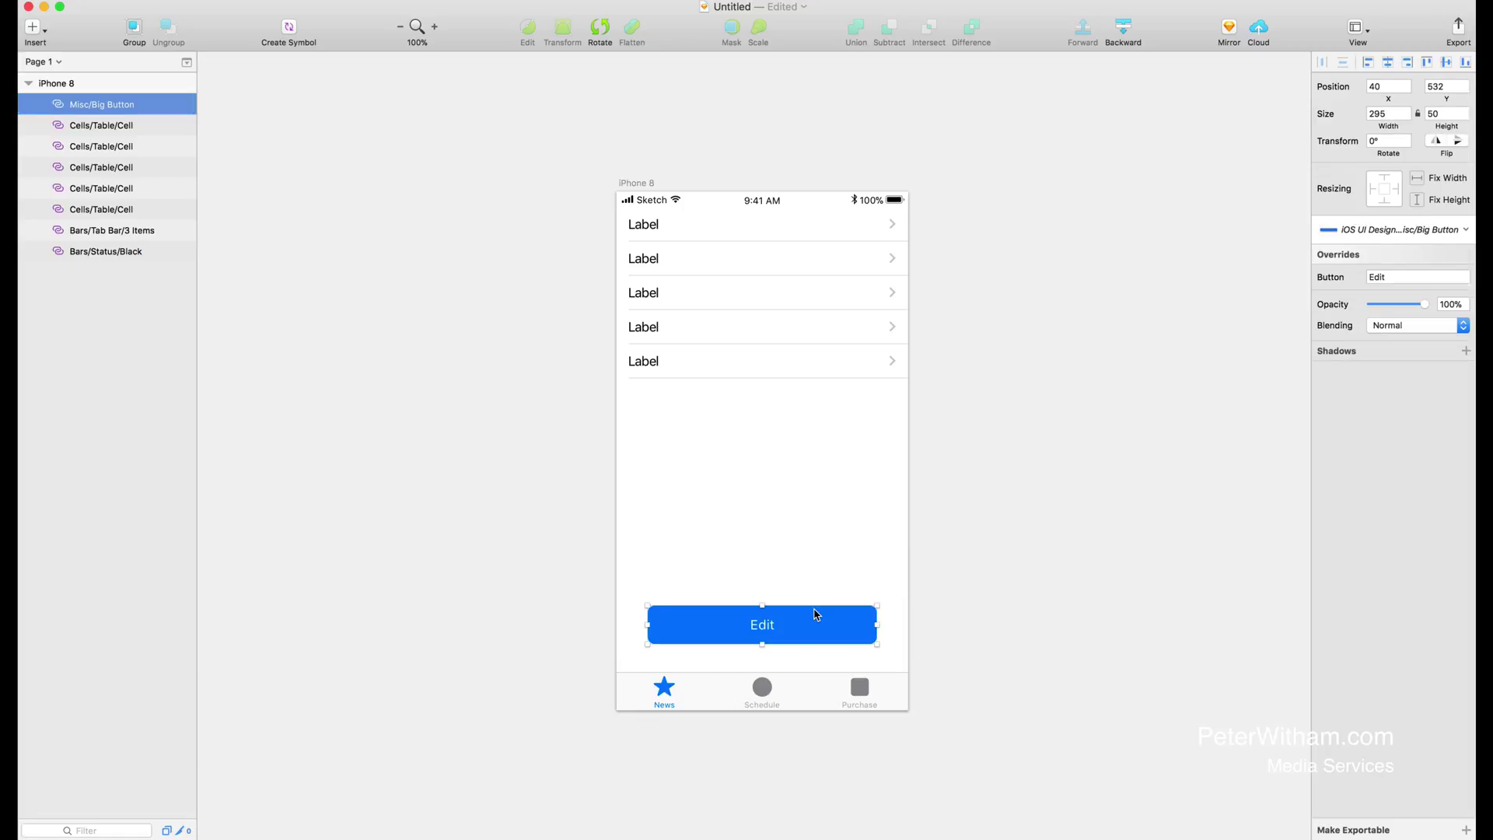
key("super+d")
- Move the button copy above the Edit button and change its label to 'Add'
left_click_drag(816, 616, 816, 549)
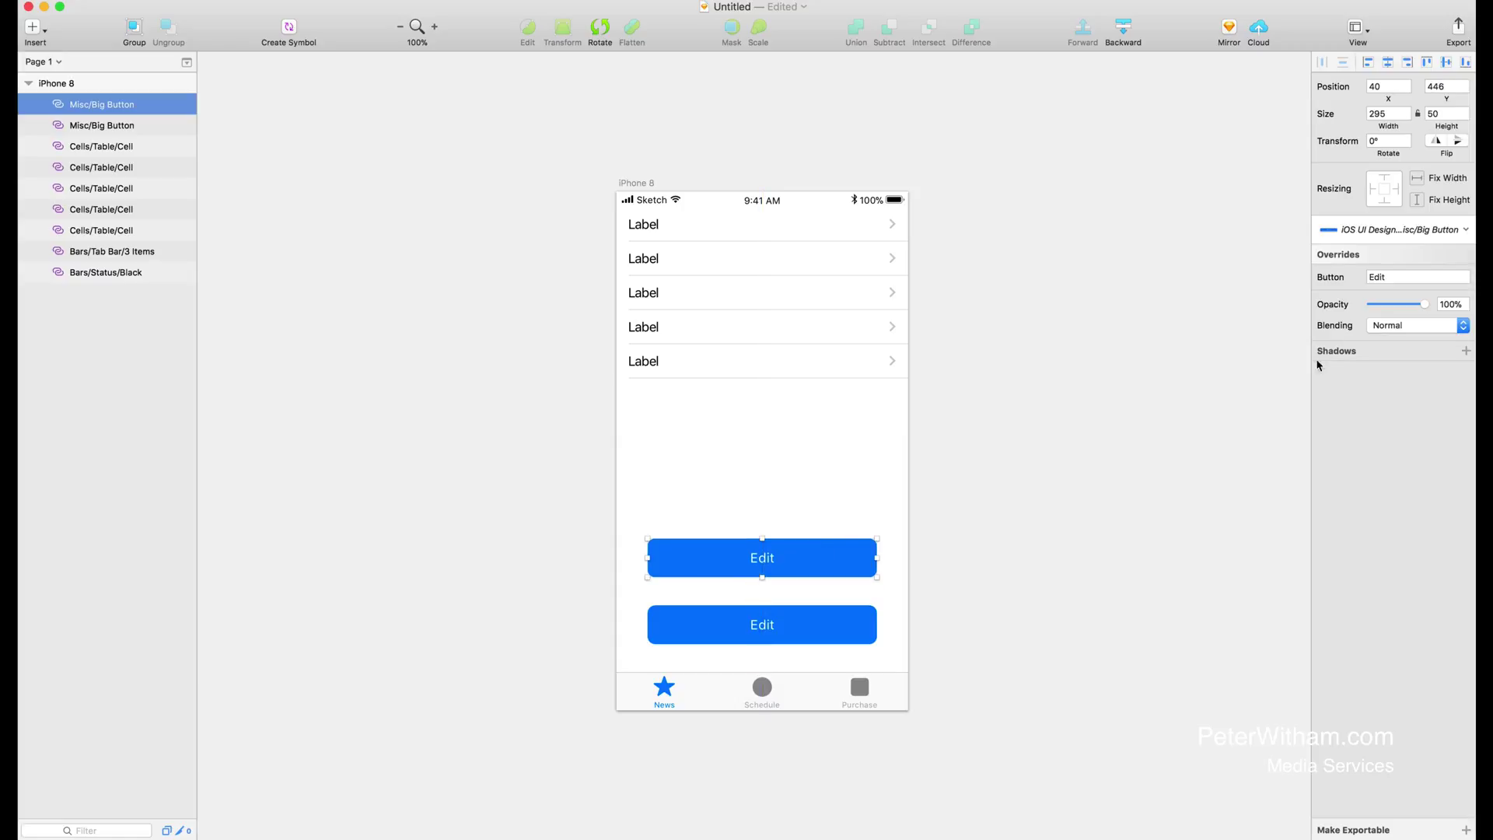
left_click(1388, 278)
type("Add")
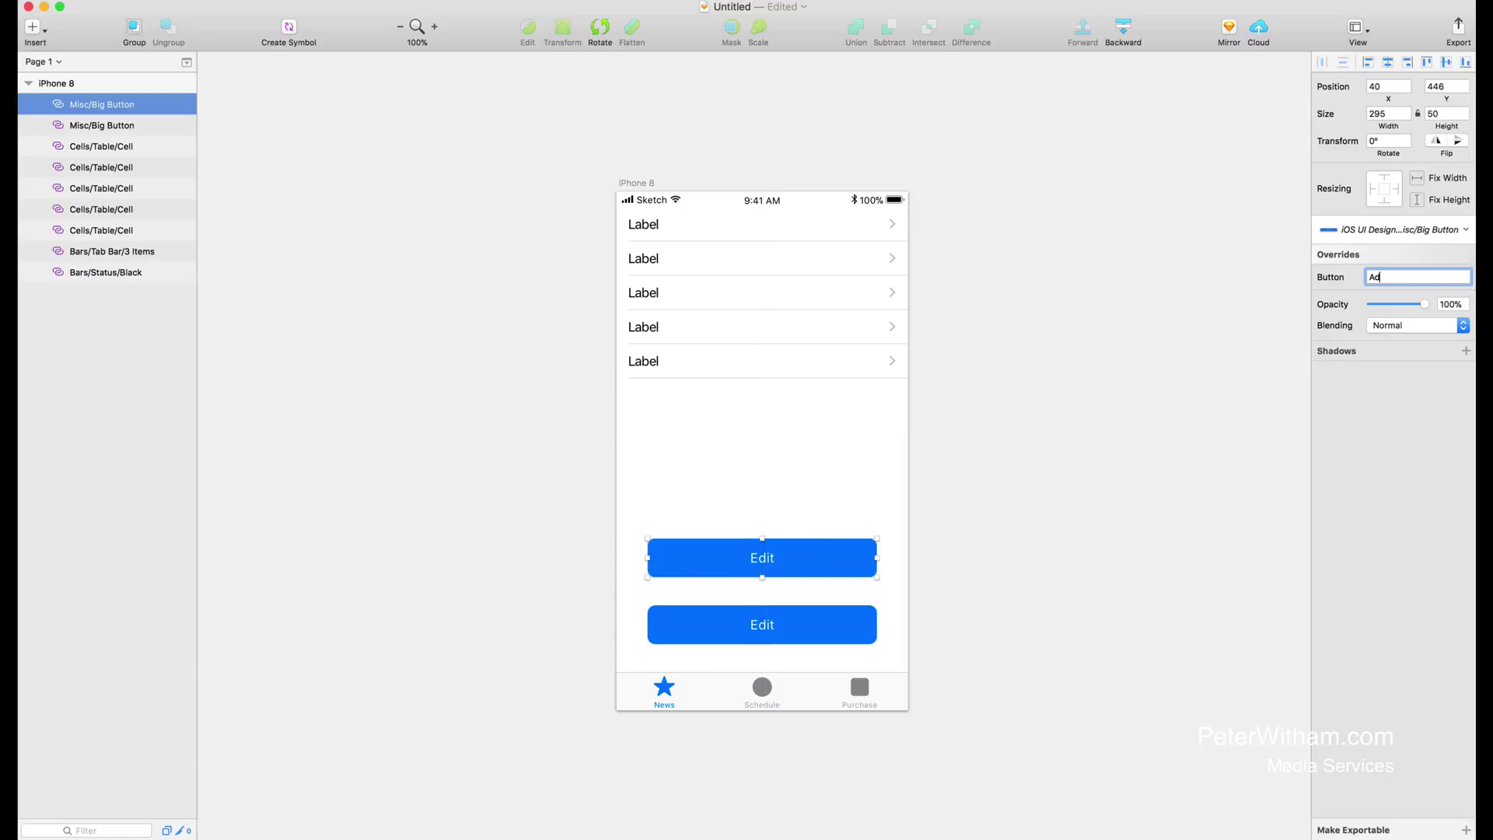
key("Return")
left_click(539, 481)
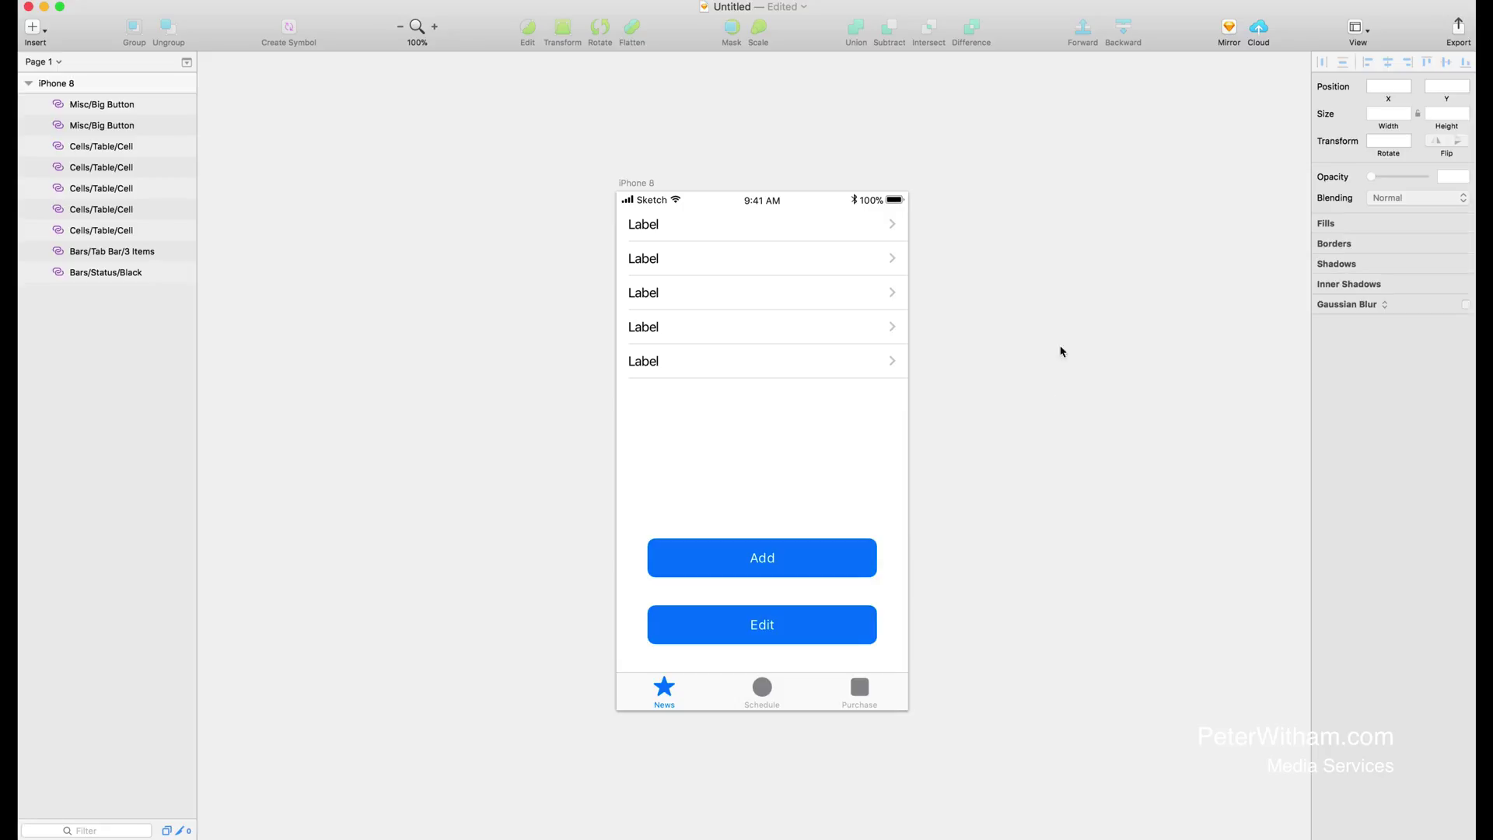
- Export the selected iPhone 8 artboard as 'iPhone 8.png' to the Desktop
left_click(637, 183)
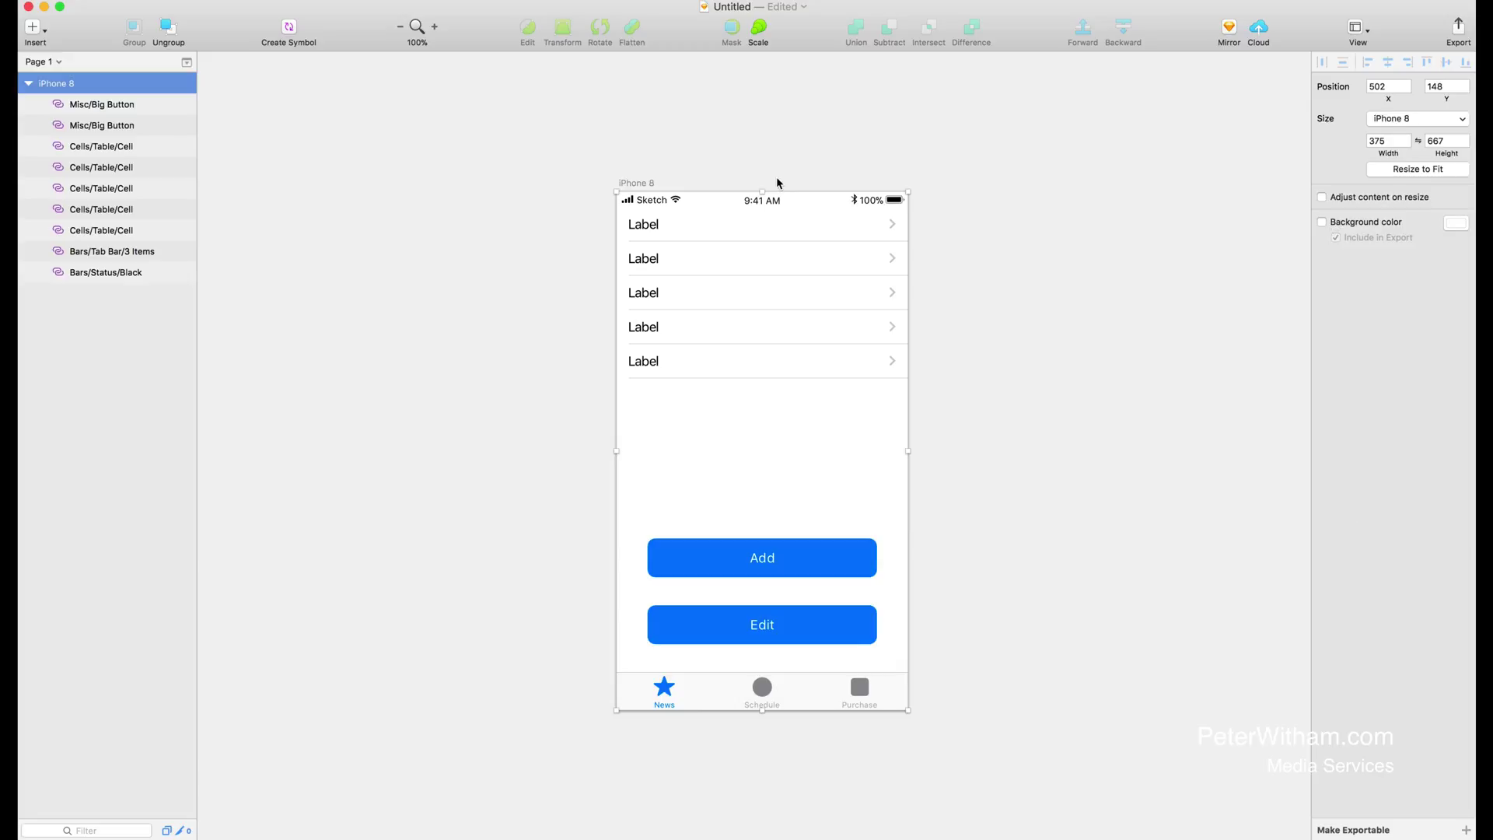
left_click(1456, 33)
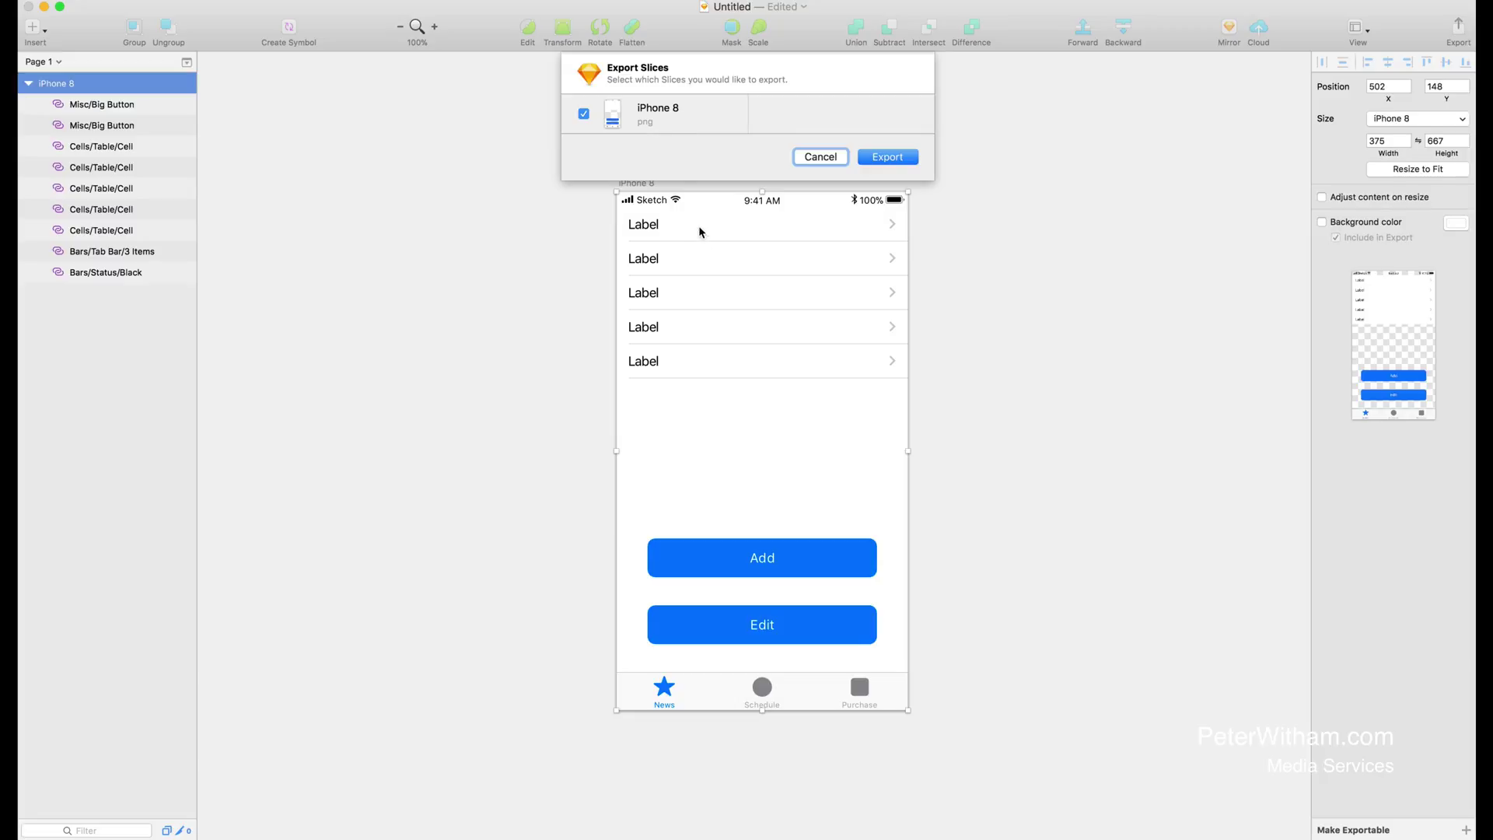
left_click(814, 157)
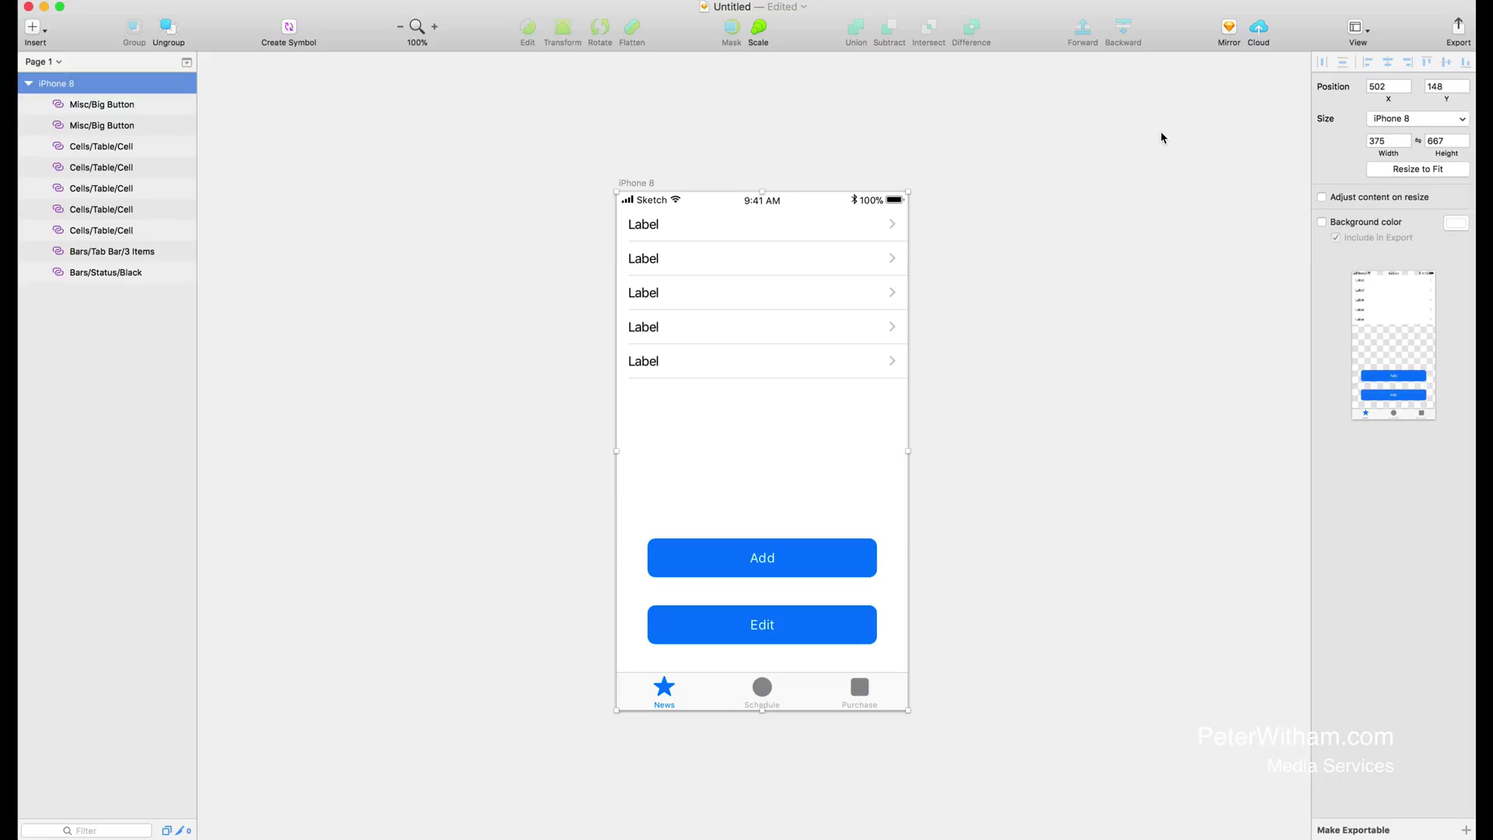
left_click(1458, 29)
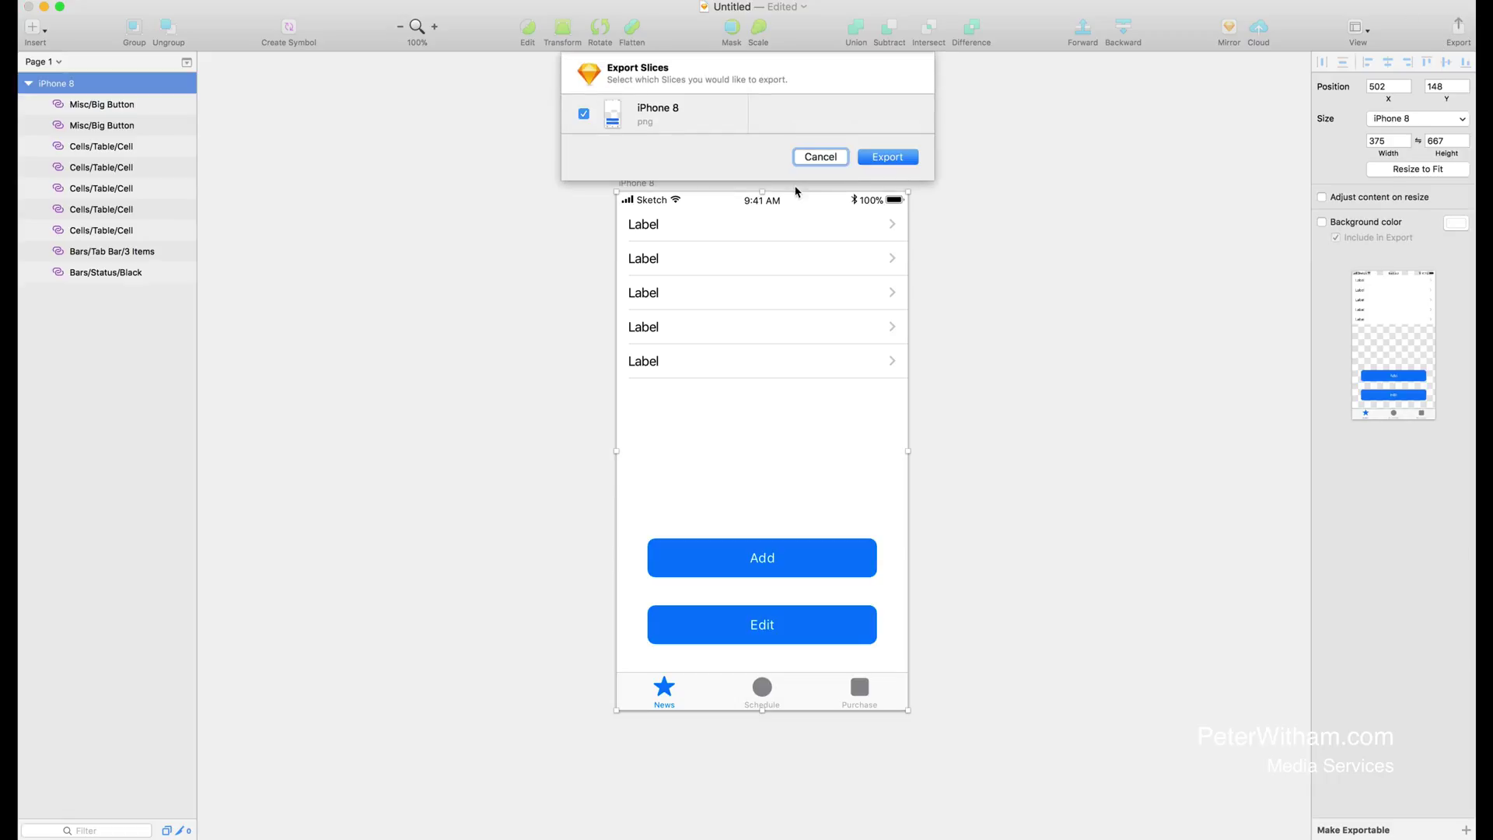
left_click(879, 157)
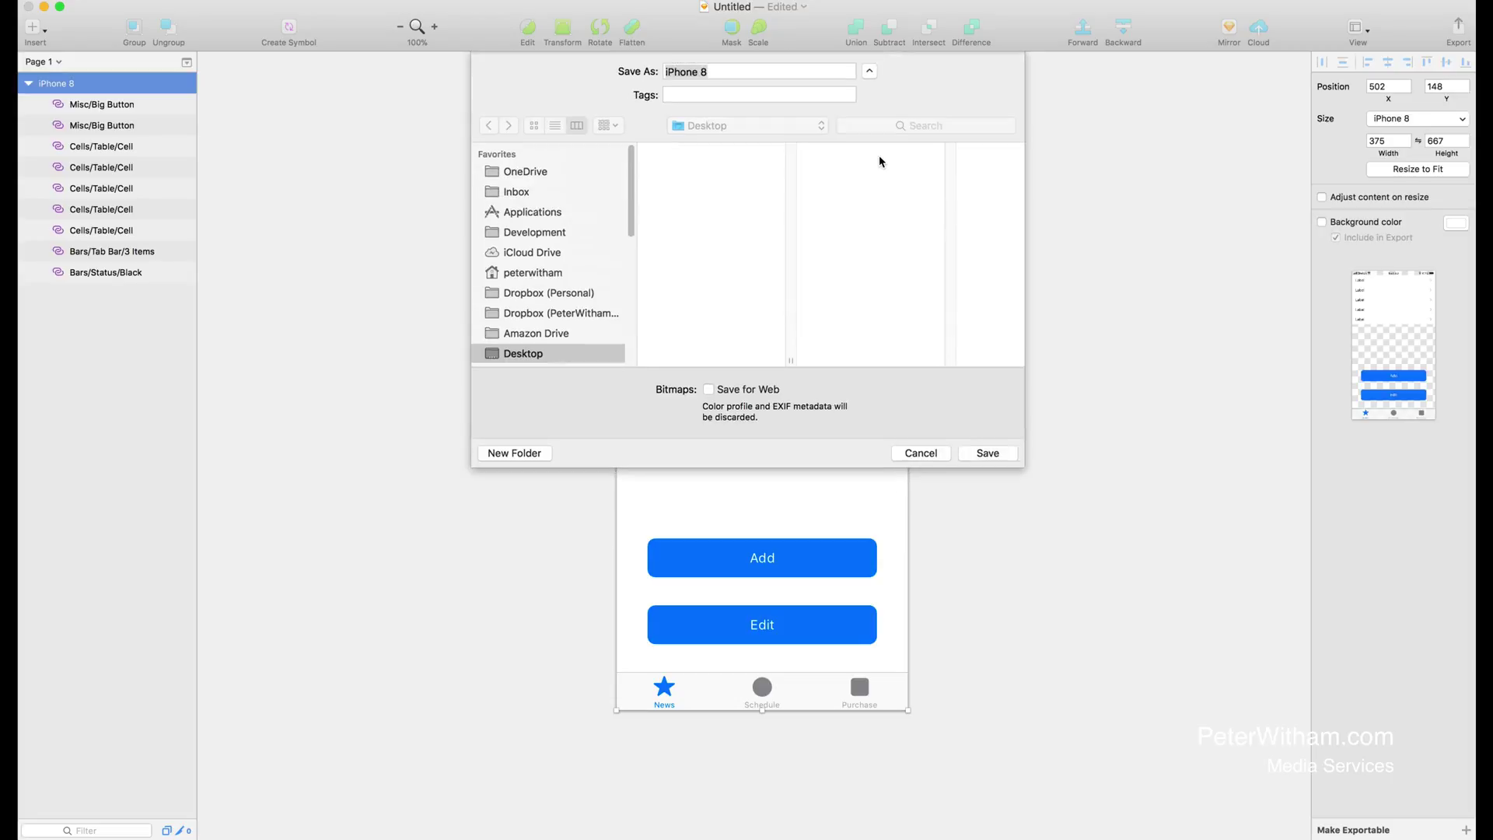
key("Return")
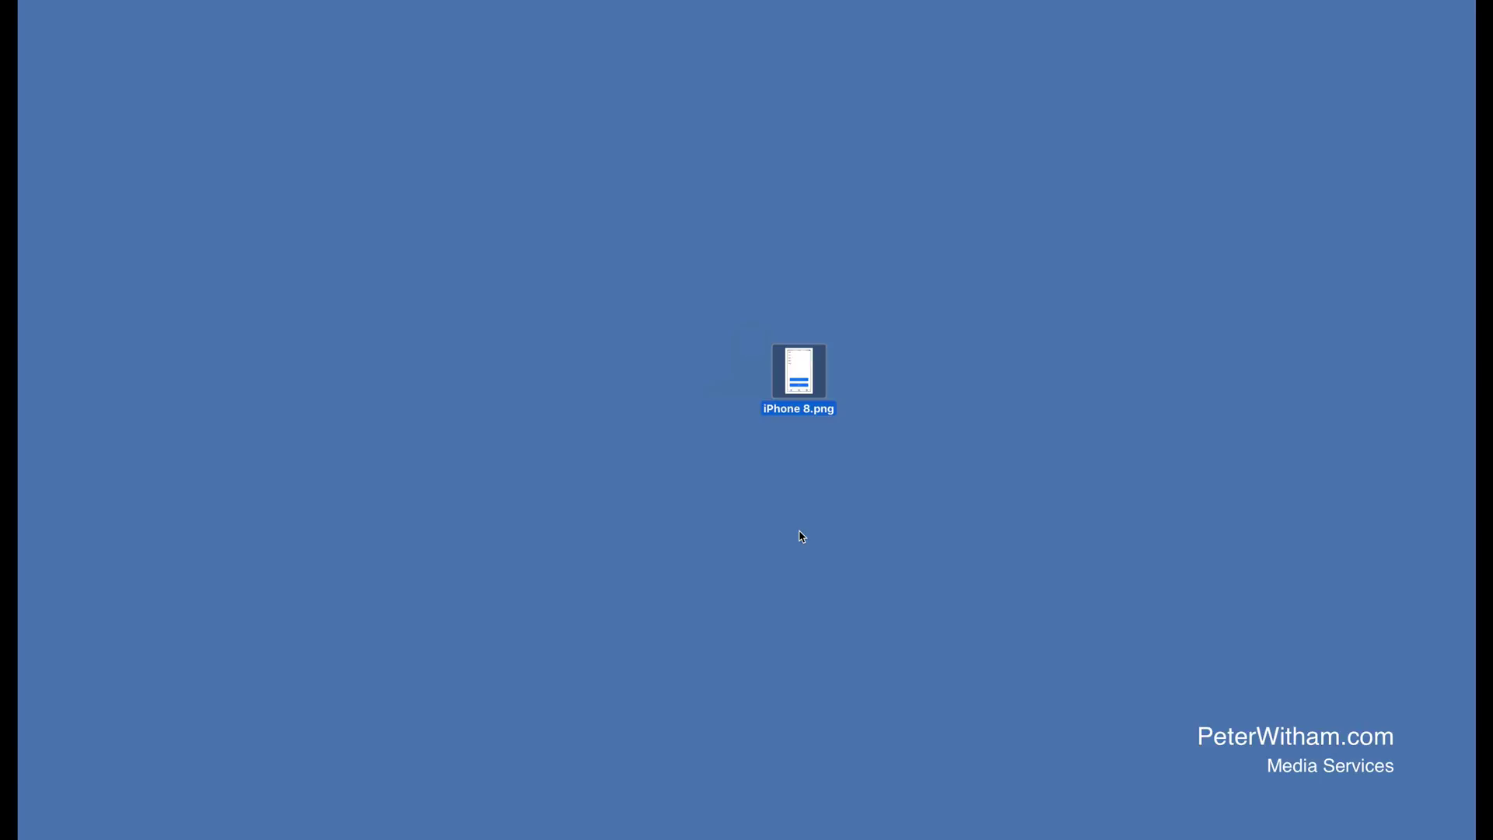
- Quick Look iPhone 8.png on the Desktop to check its transparent empty areas
key("space")
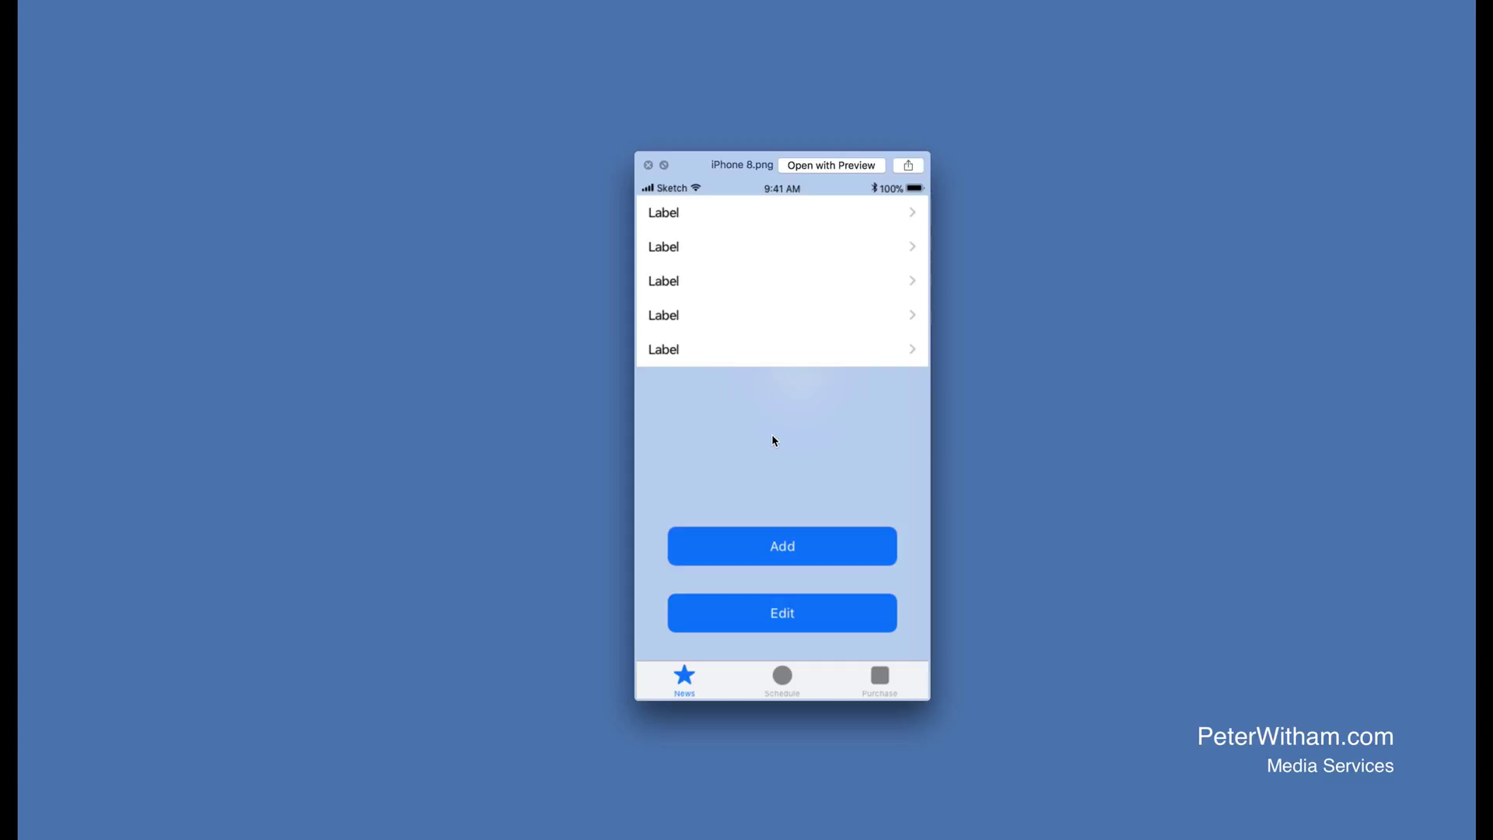
key("space")
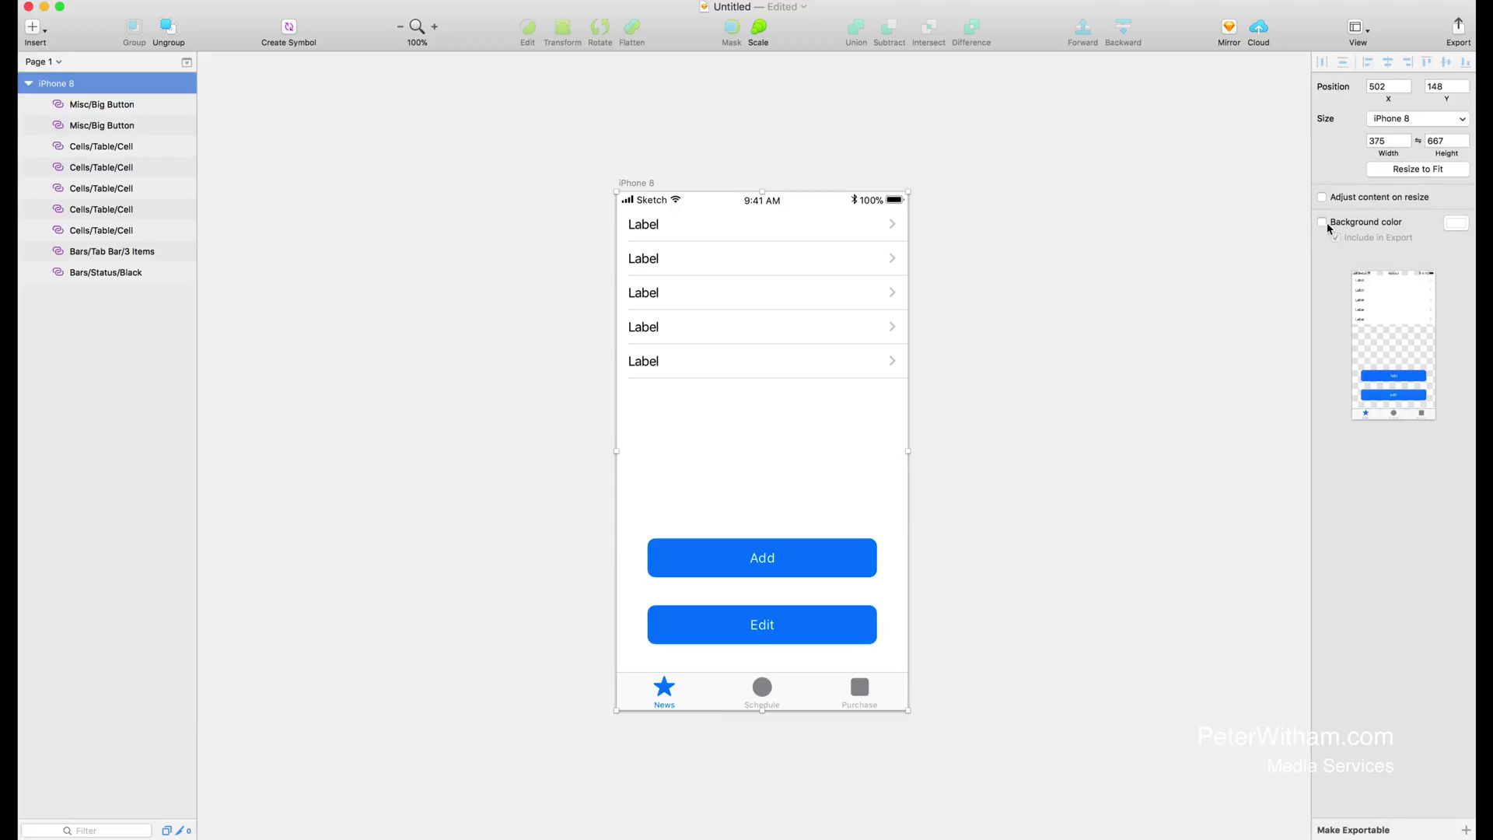
- Turn on the iPhone 8 artboard's background colour, include it in export, and export a second PNG
left_click(1322, 222)
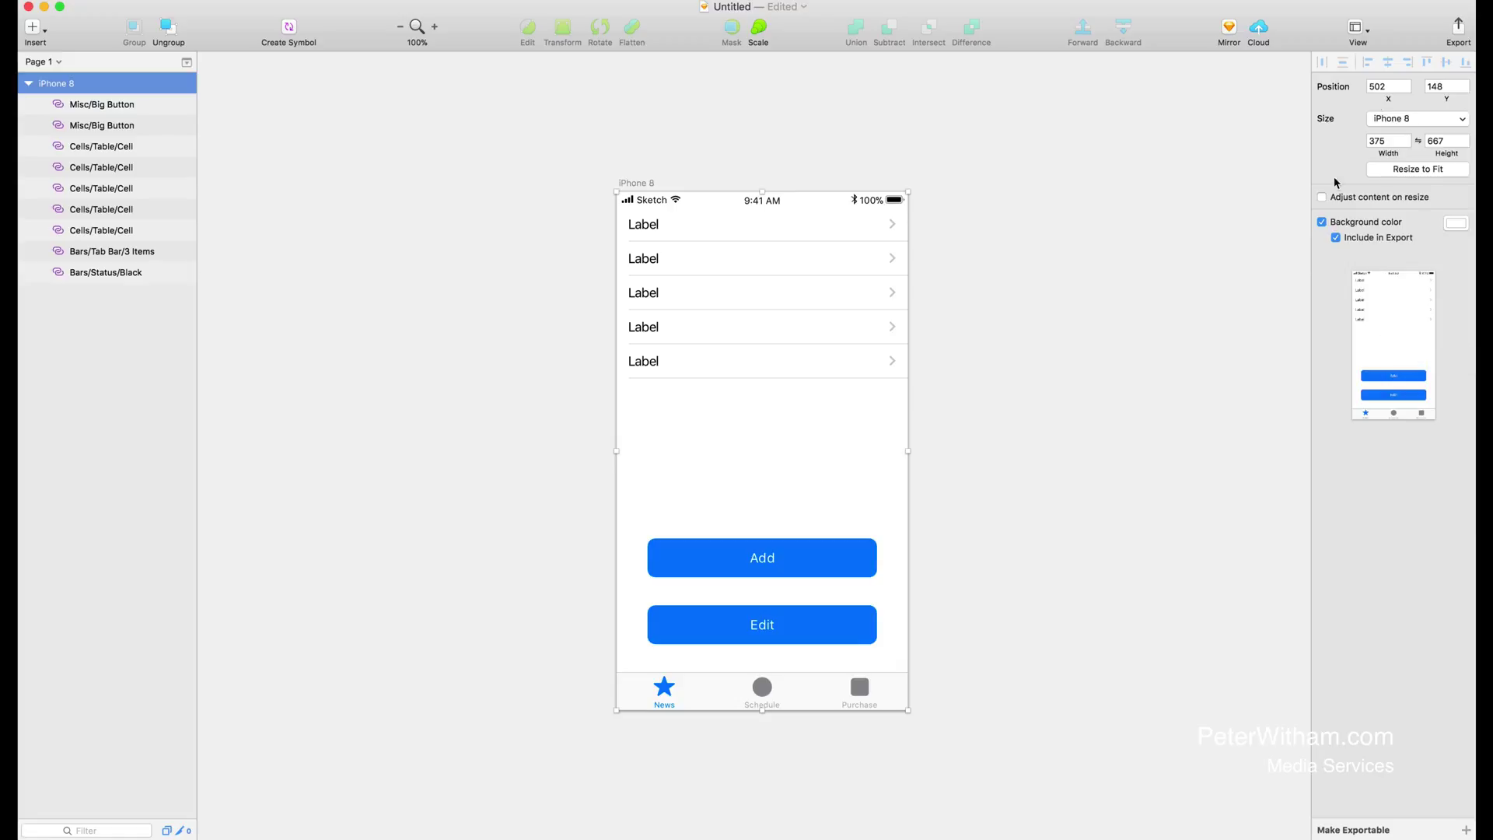
left_click(1458, 31)
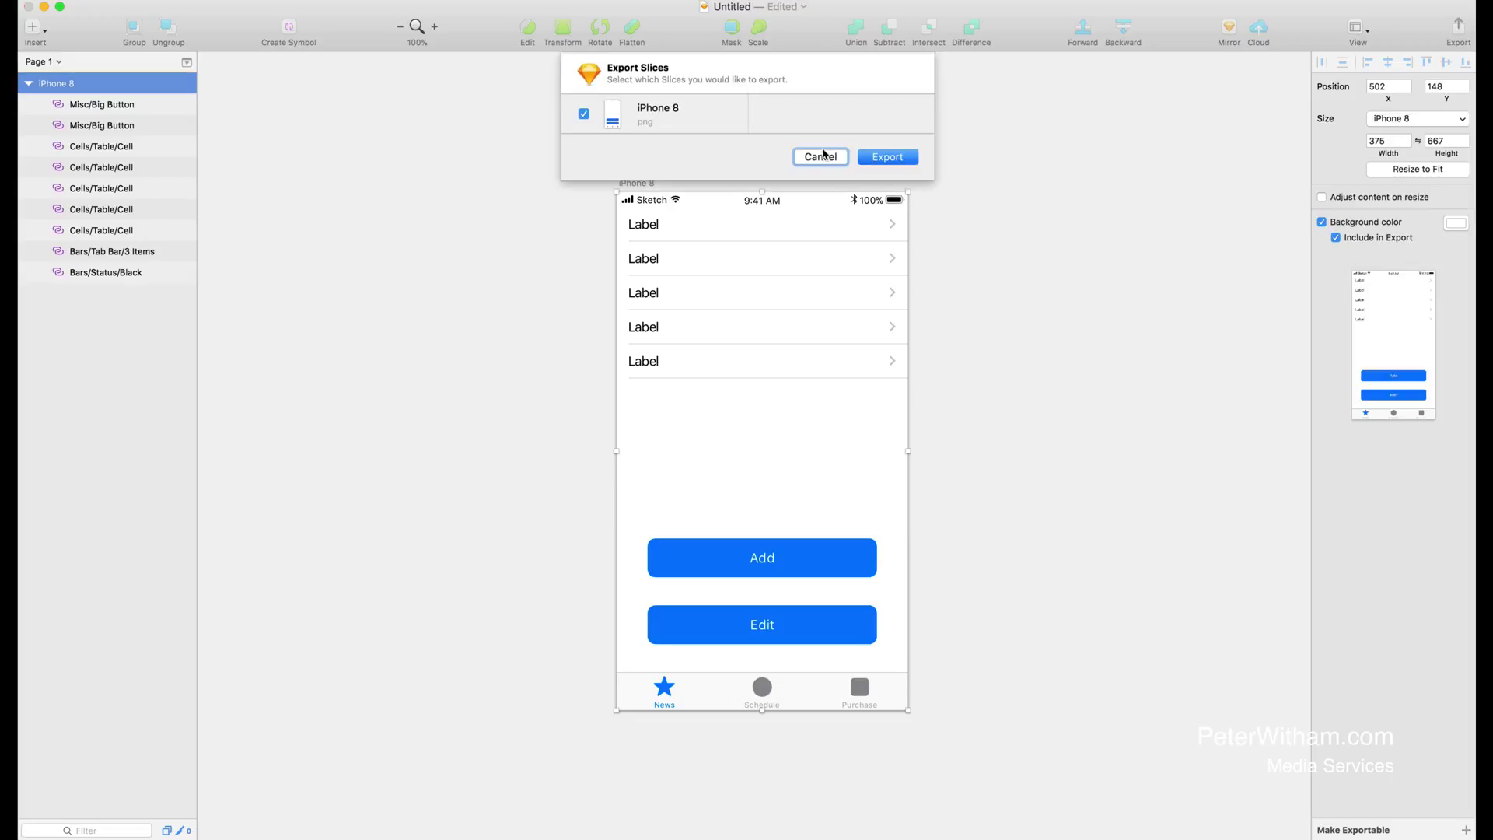
left_click(895, 157)
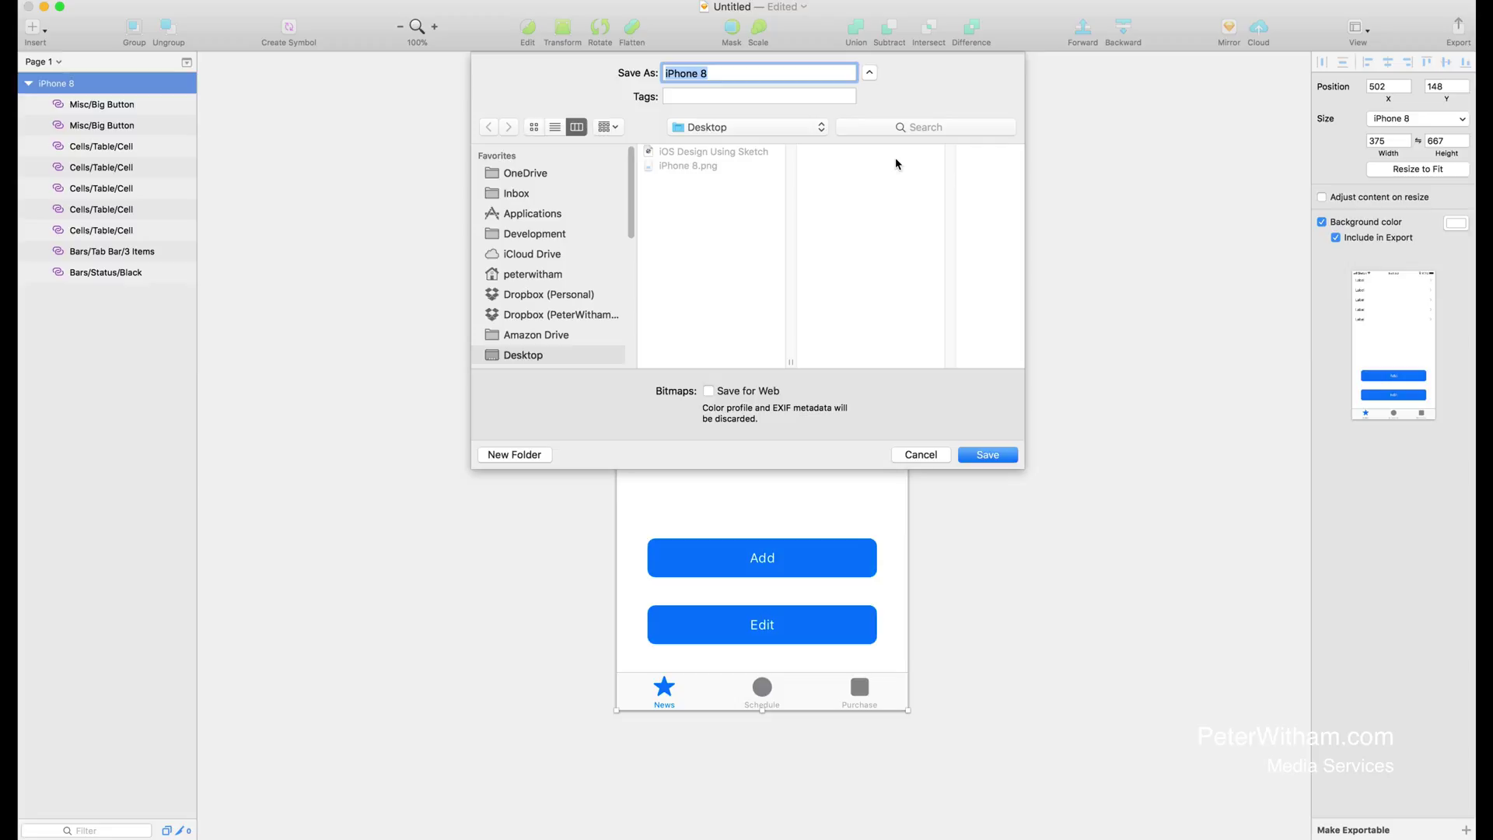
key("Right")
type("s")
key("Return")
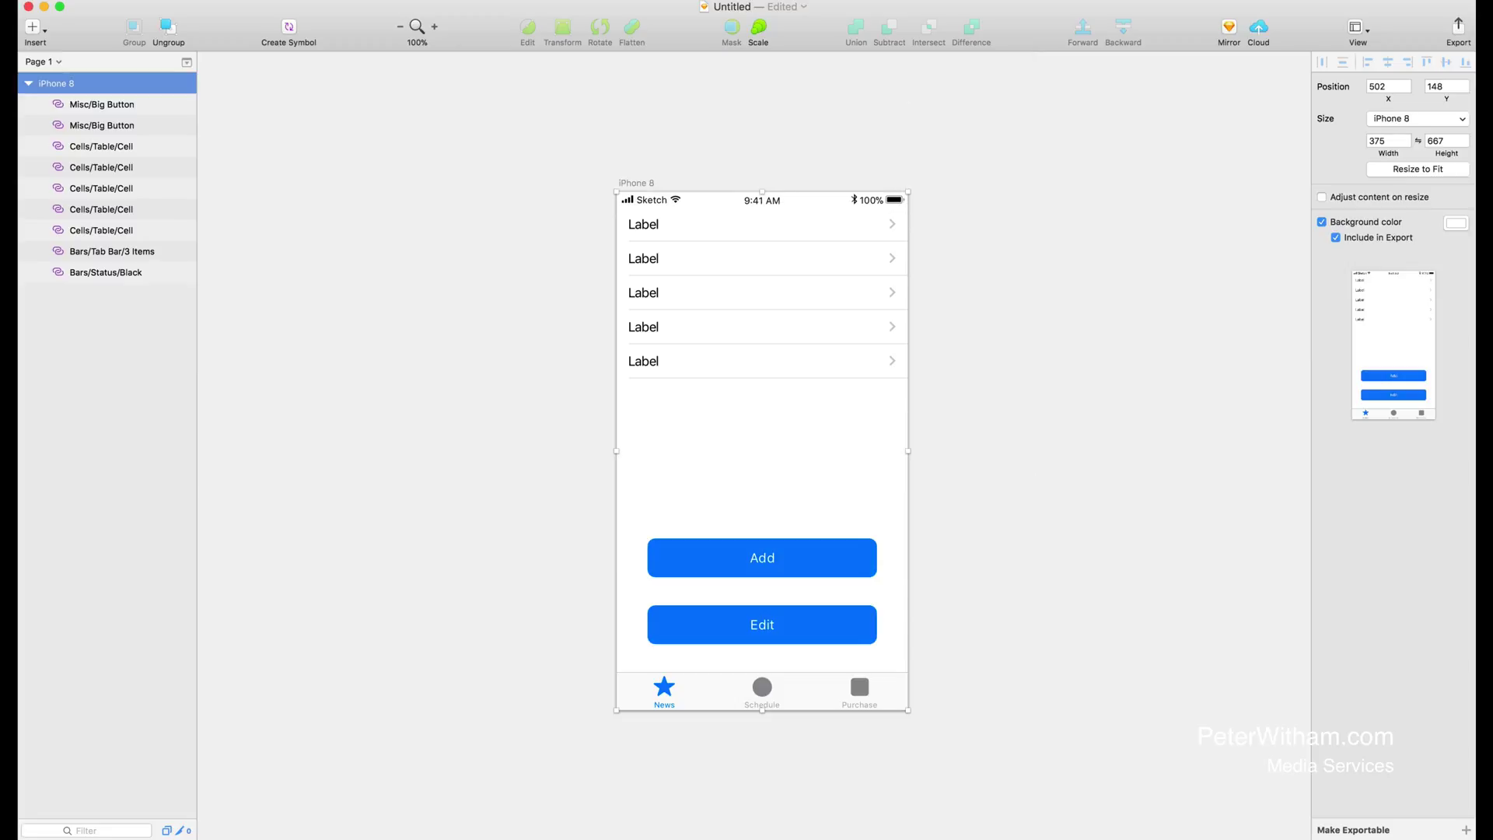
- Minimize Sketch, place iPhone 8b.png beside iPhone 8.png on the Desktop, and preview it
left_click(45, 6)
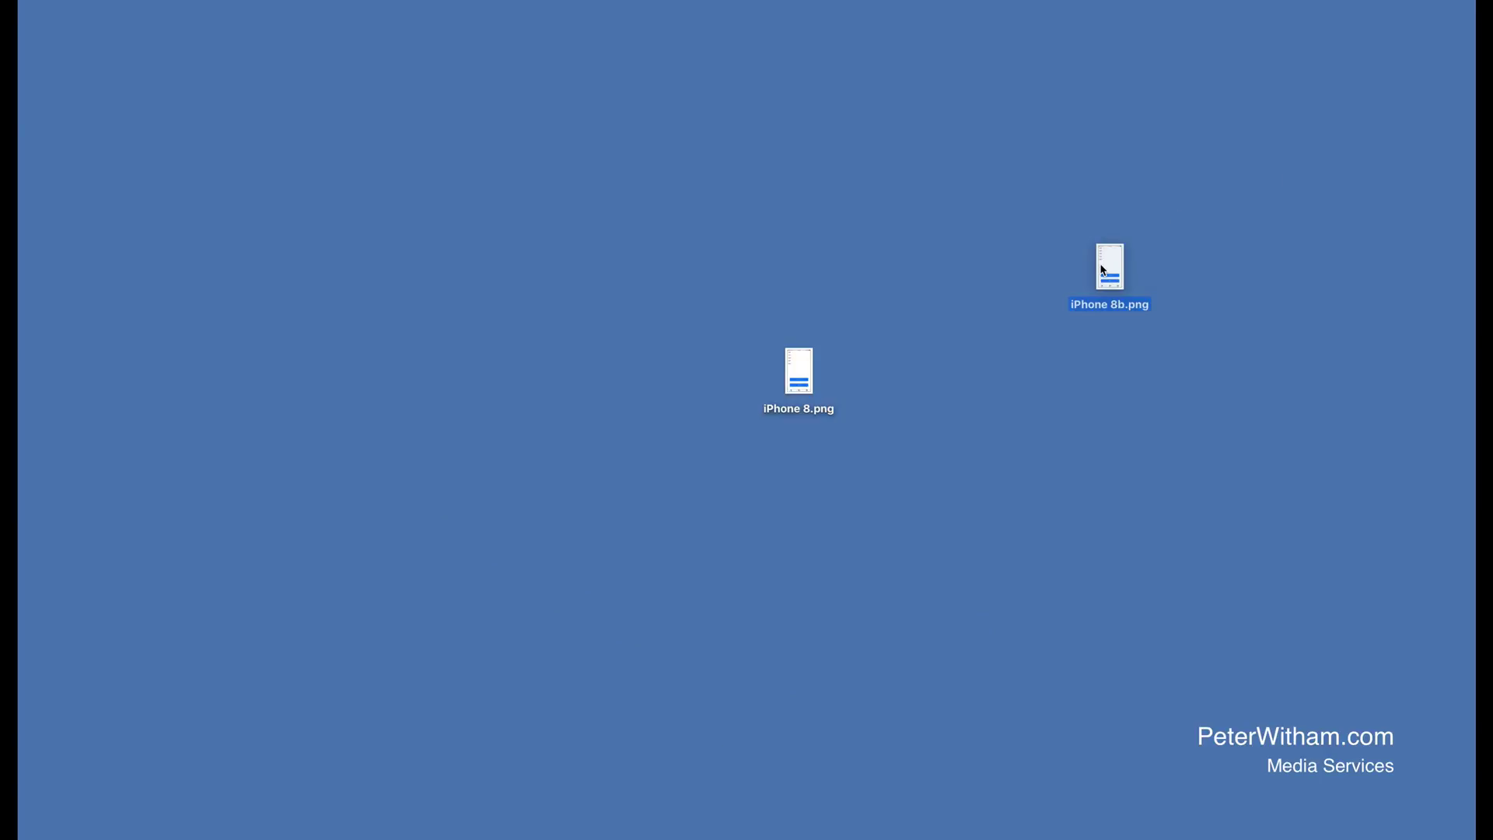
left_click_drag(1103, 267, 894, 370)
key("space")
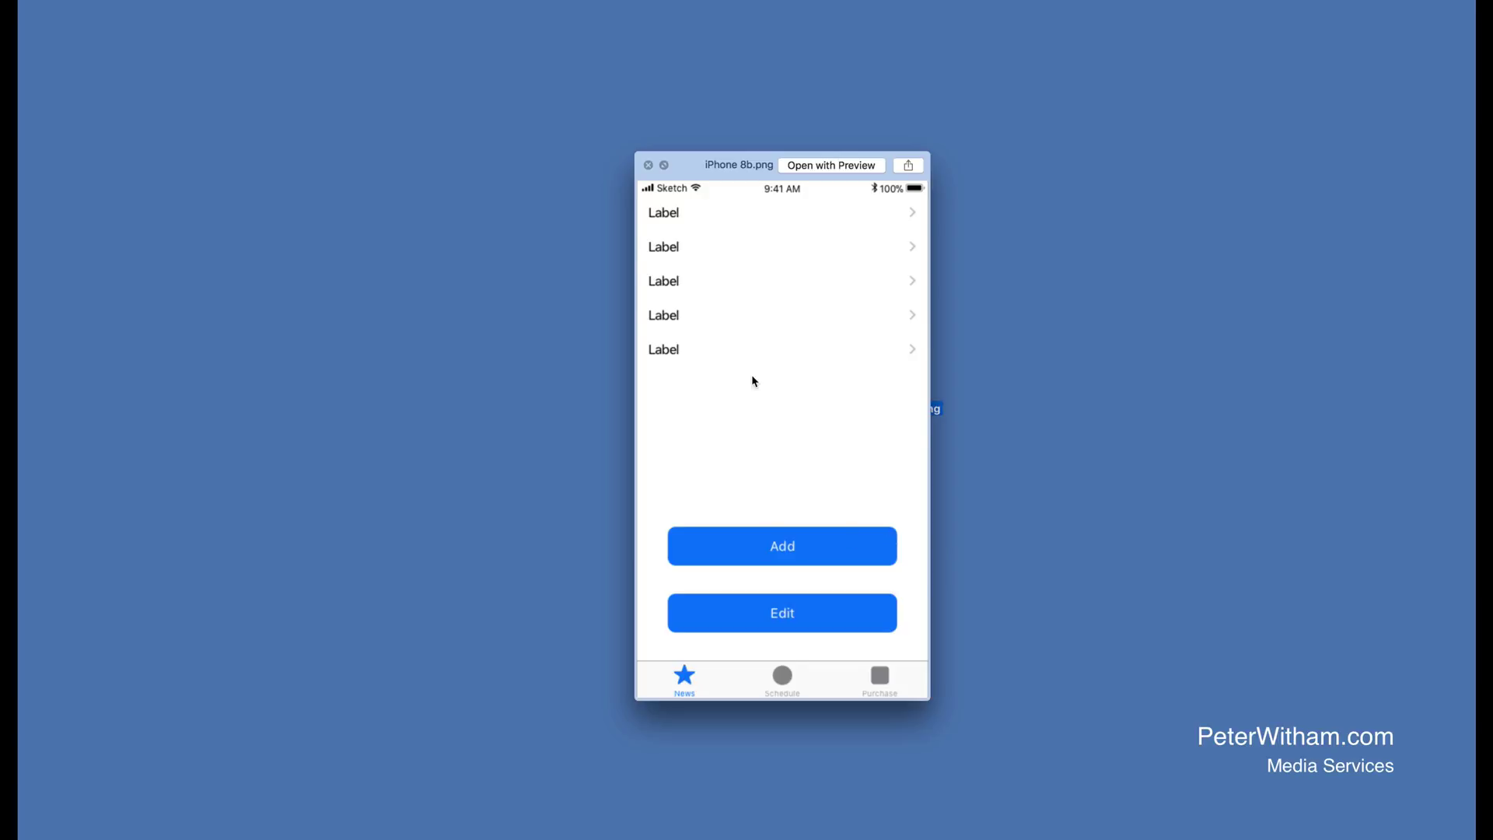
key("space")
- Quick Look iPhone 8.png, then iPhone 8b.png again, to compare their backgrounds
left_click(793, 370)
key("space")
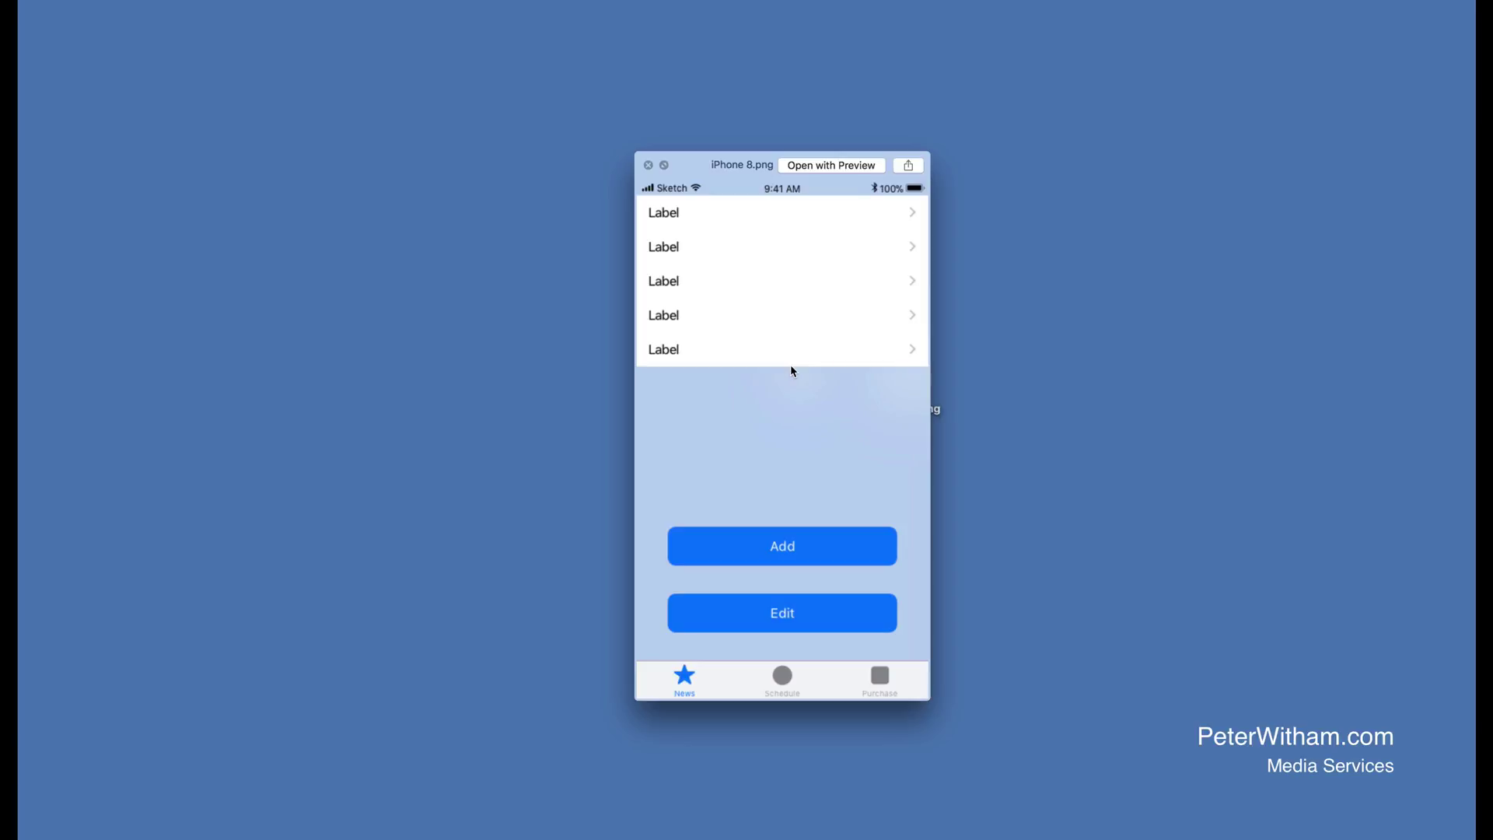
key("space")
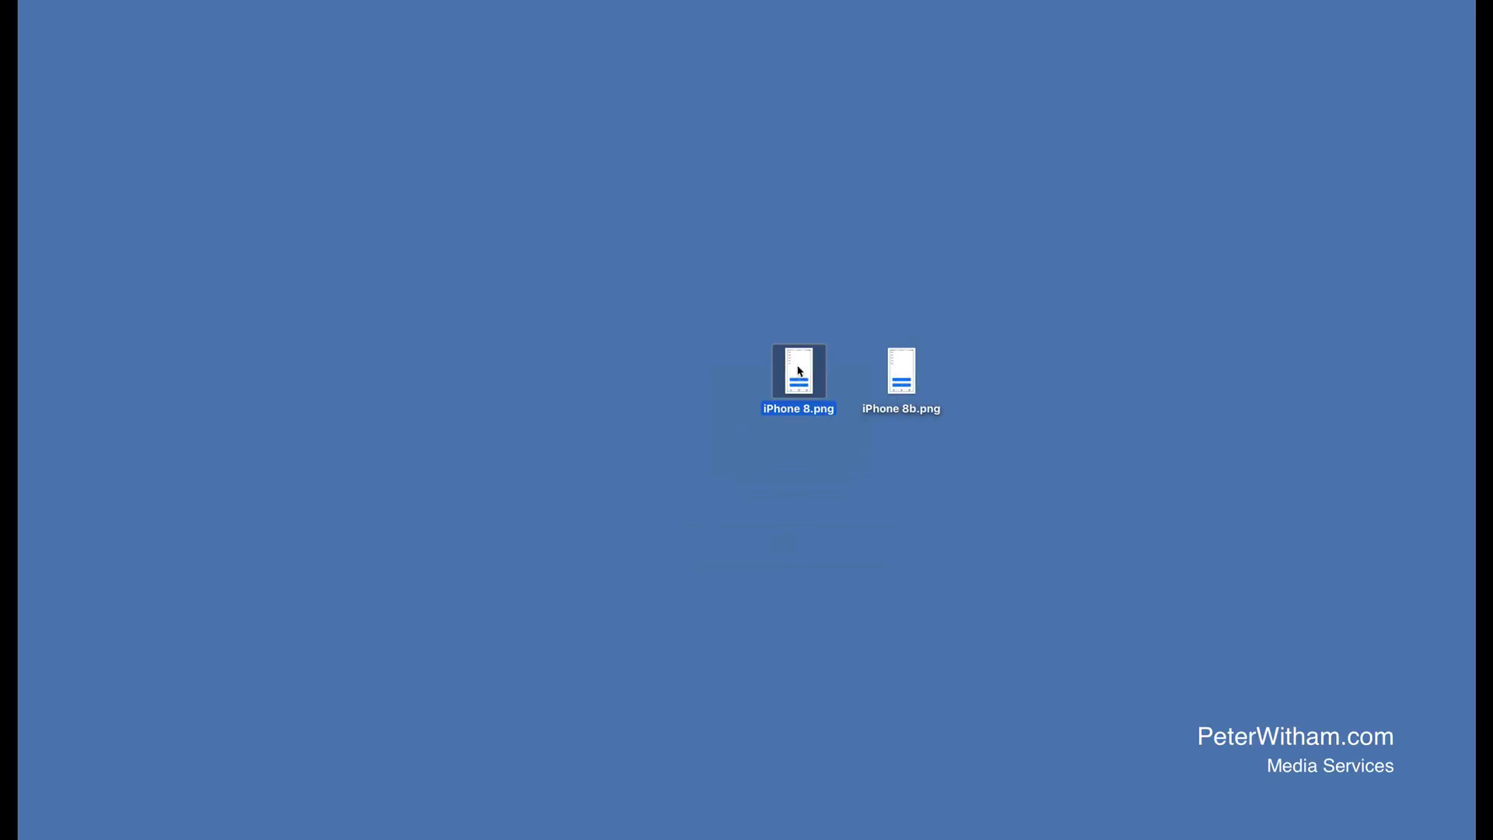
left_click(902, 382)
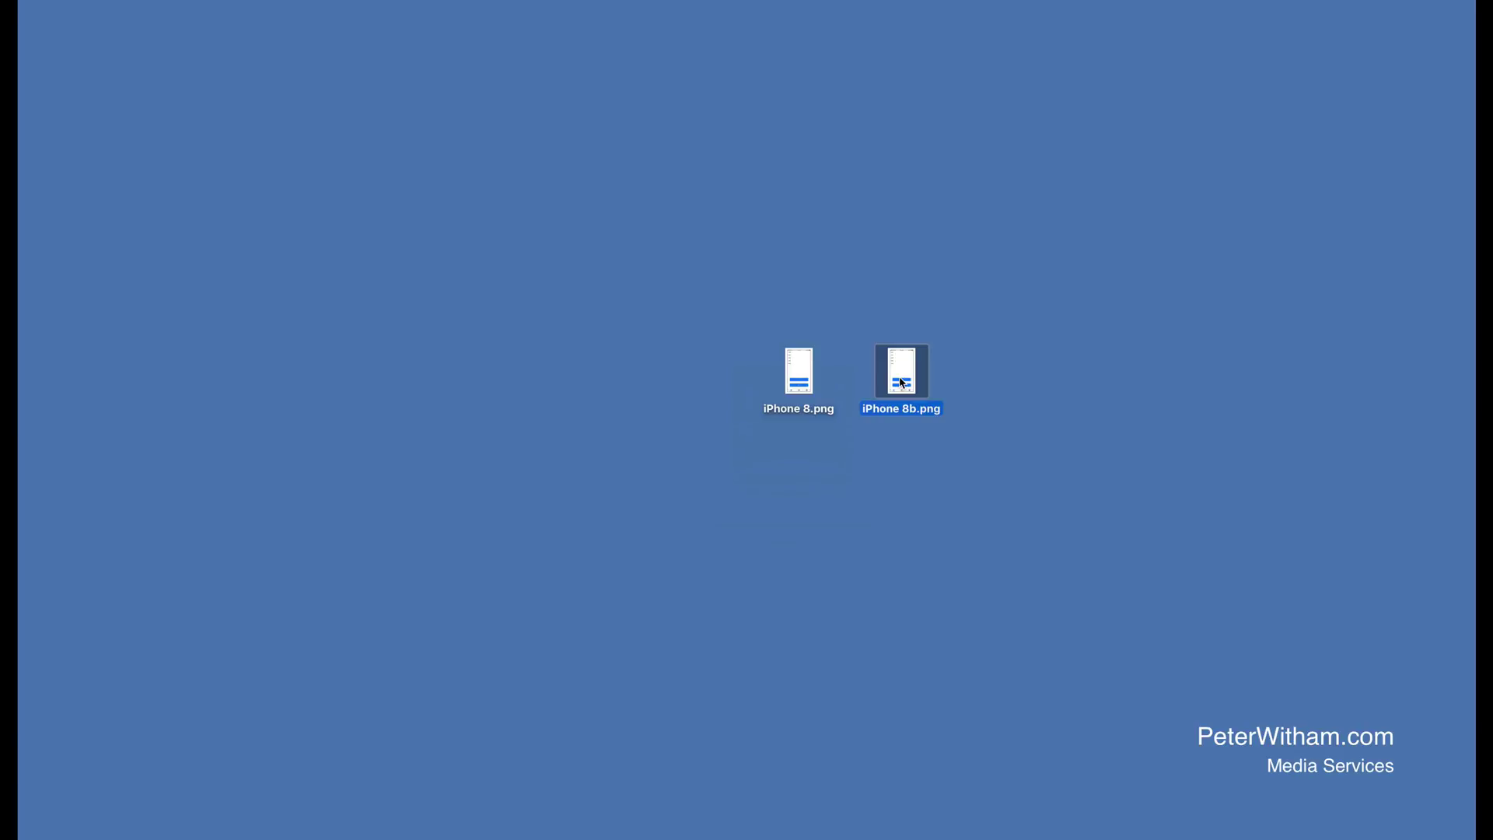
key("space")
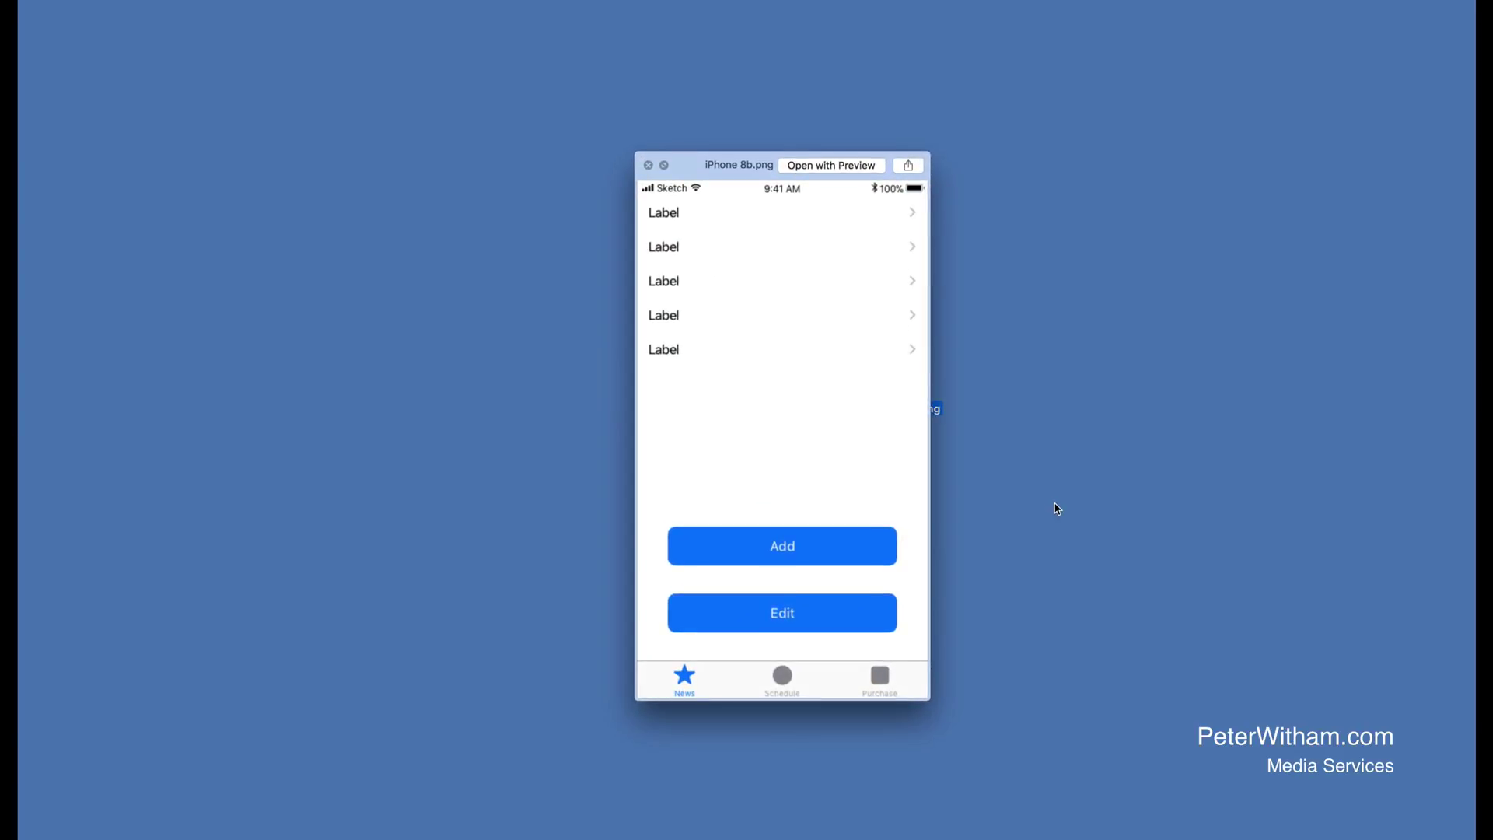